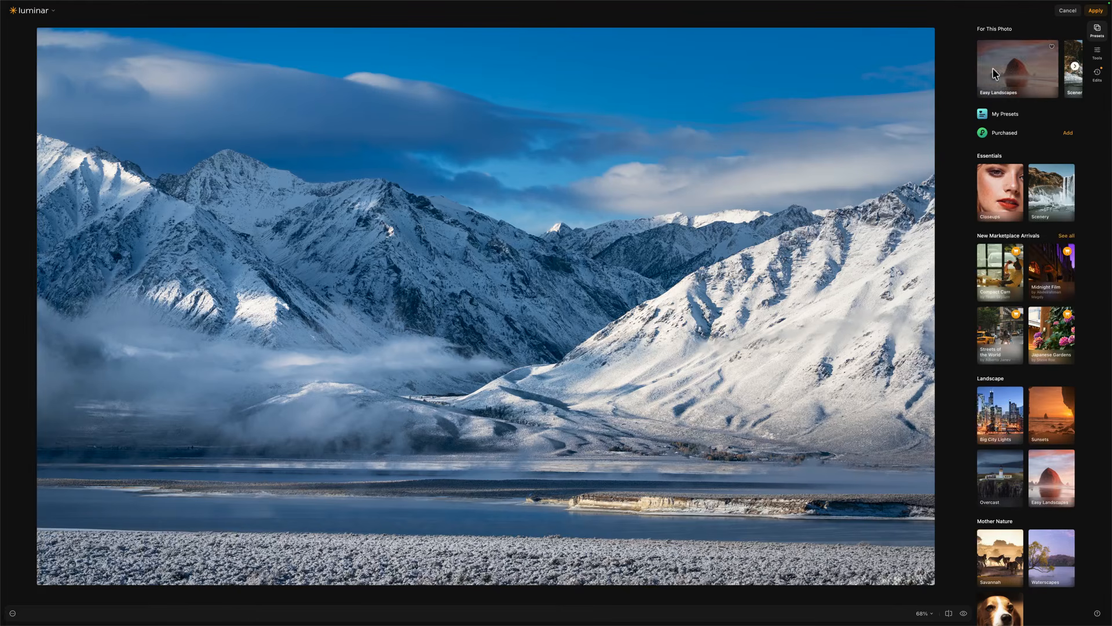
Look through the presets in the Easy Landscapes collection suggested for this photo
click(992, 67)
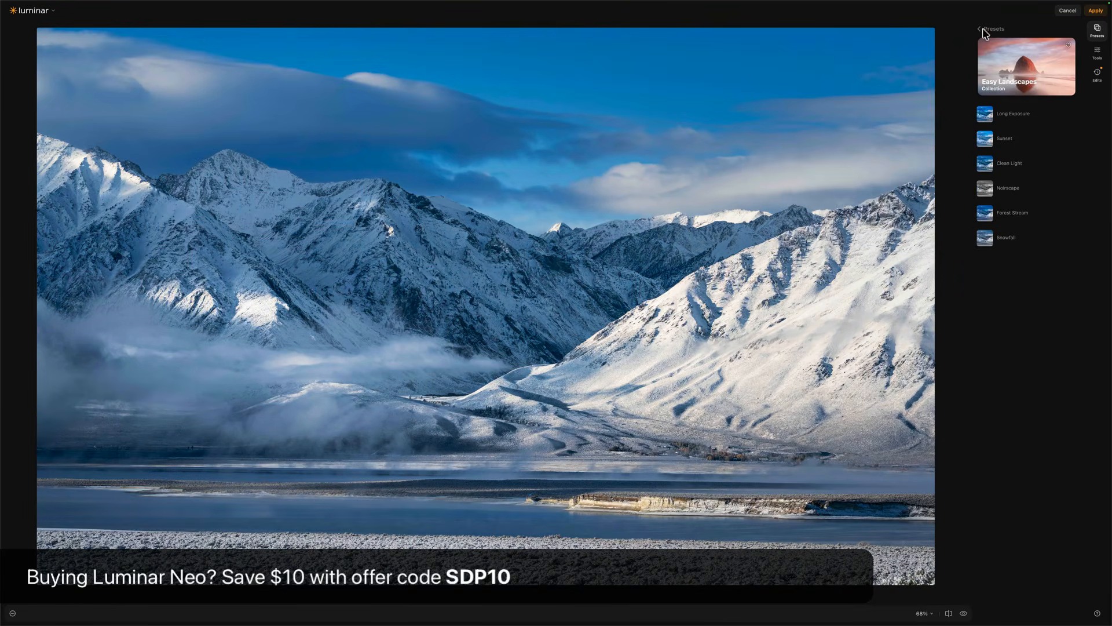
click(982, 28)
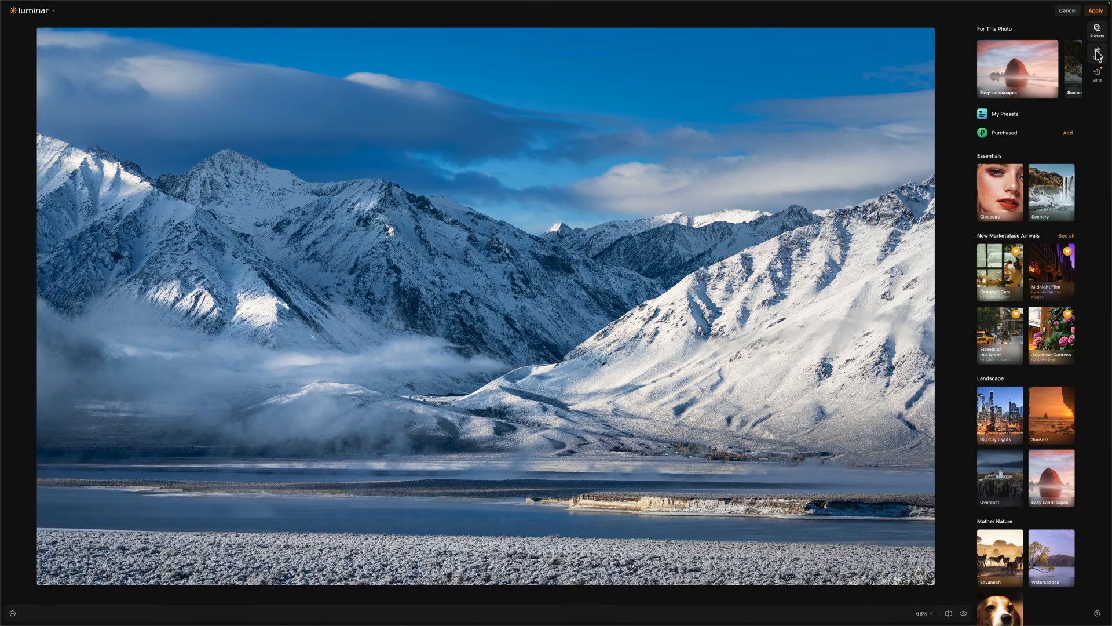
Apply the Mystical effect to the photo with its Amount set to 34
click(1096, 55)
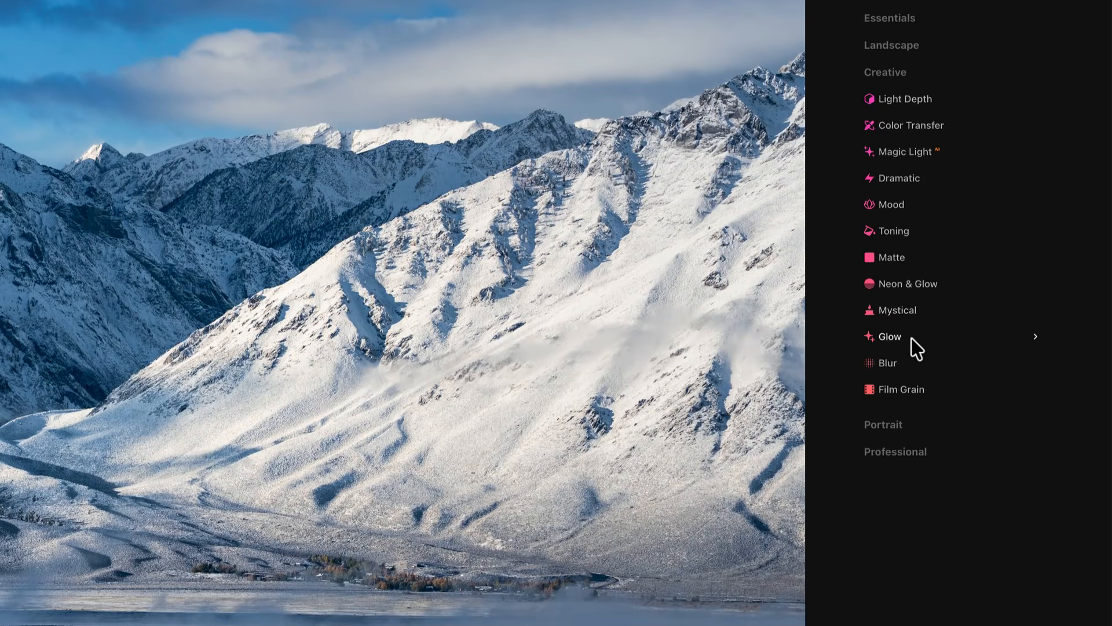
click(898, 310)
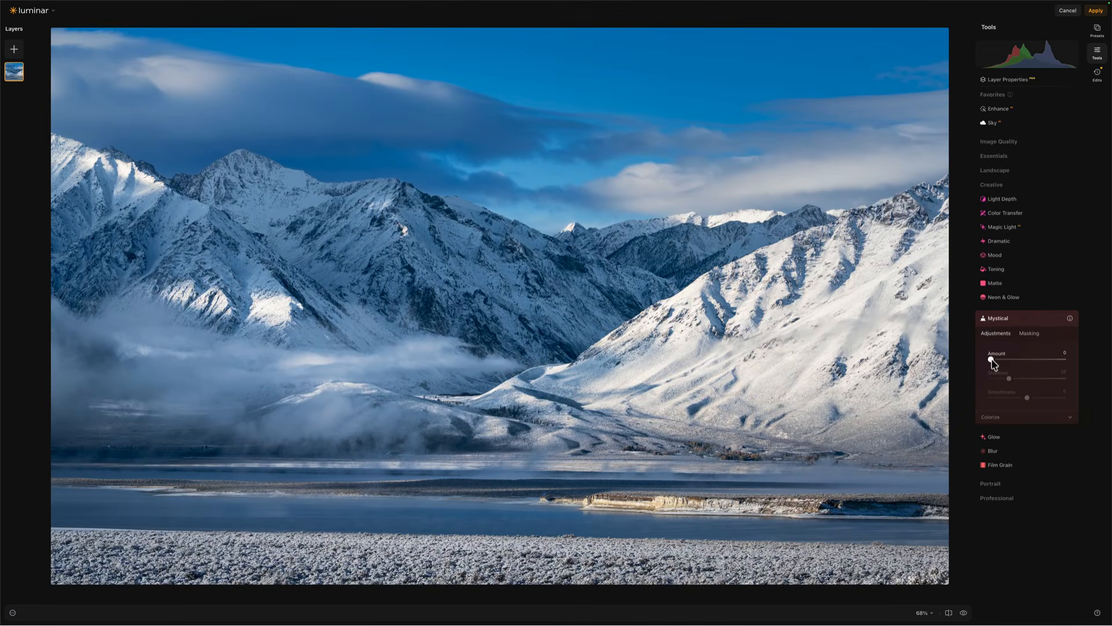
mouse_move(992, 363)
mouse_down()
mouse_move(1043, 356)
mouse_move(993, 360)
mouse_move(1025, 358)
mouse_move(996, 362)
mouse_move(1013, 360)
mouse_up()
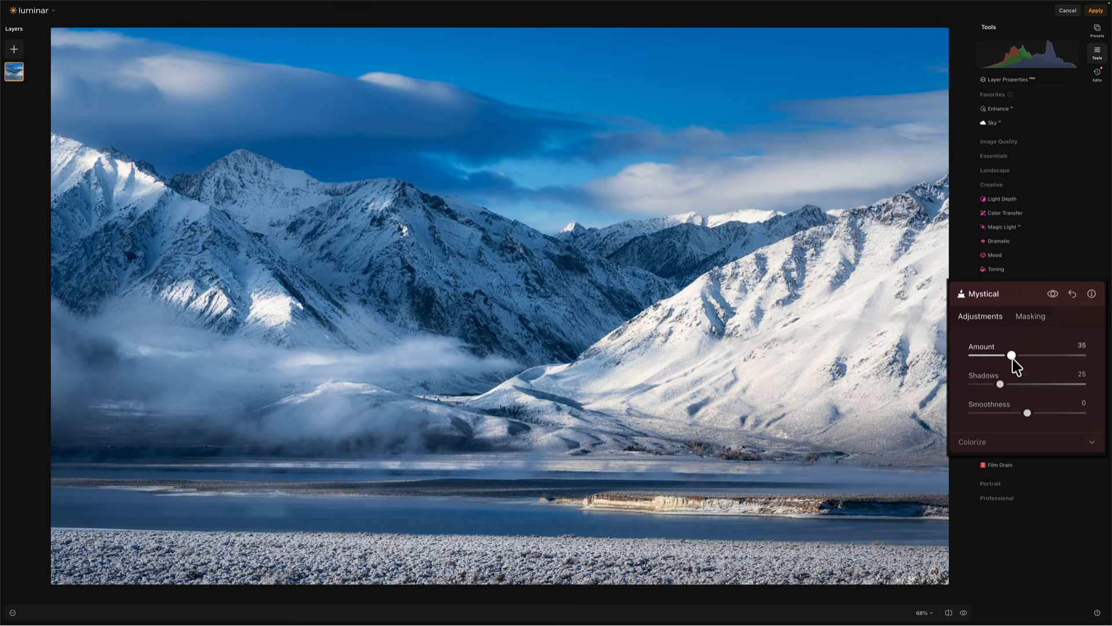
mouse_move(1012, 361)
mouse_down()
mouse_move(973, 355)
mouse_move(1018, 363)
mouse_up()
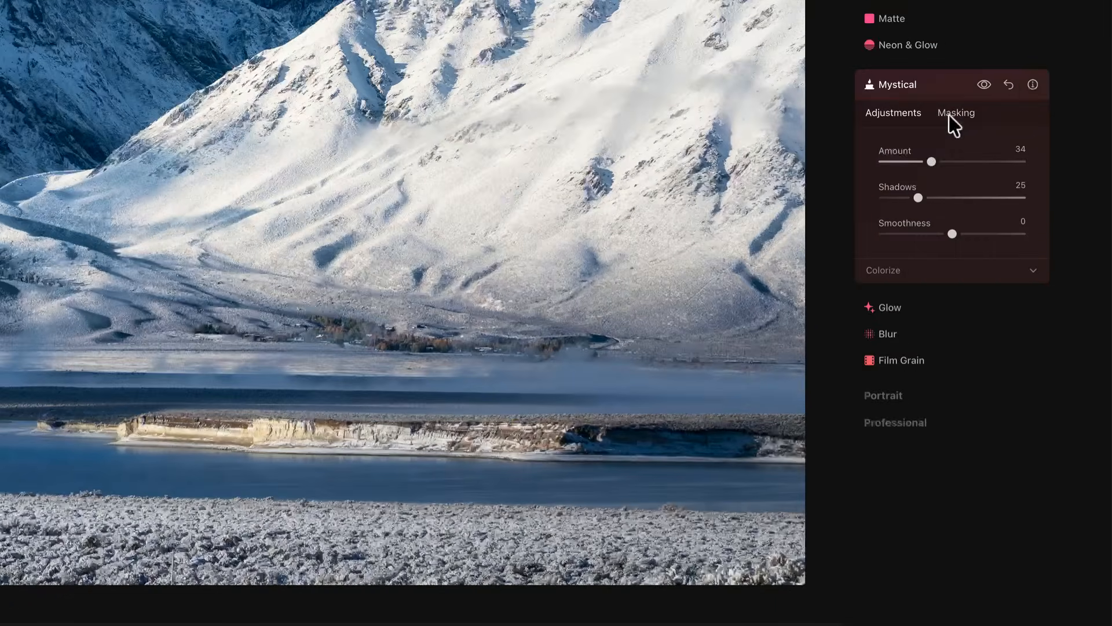
Create an AI mask for the Mystical effect that selects only the mountains
click(1025, 335)
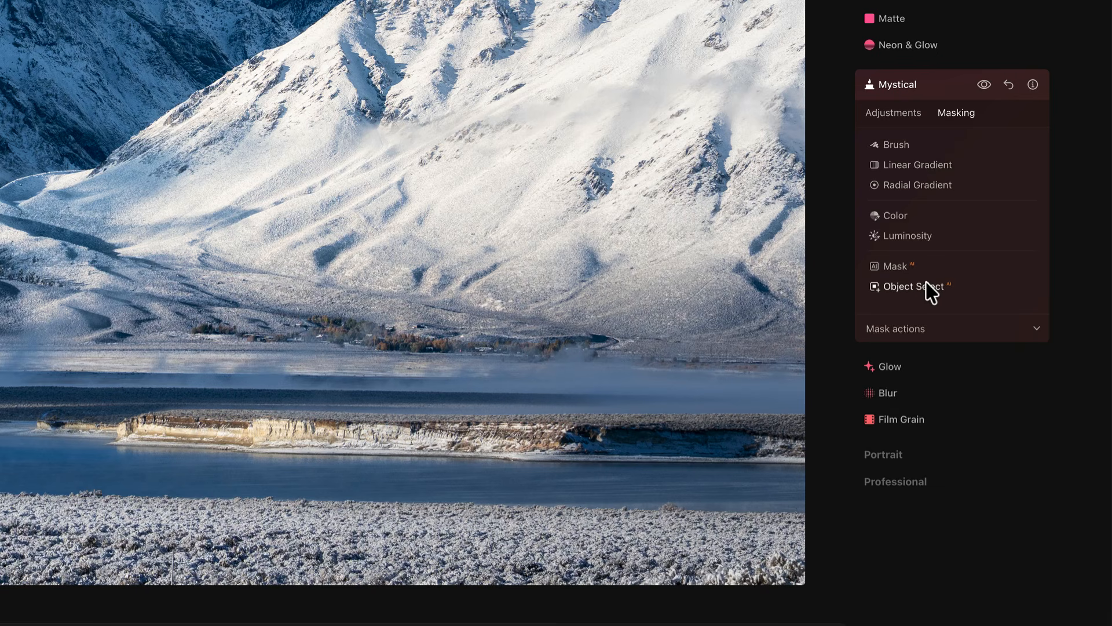
click(909, 265)
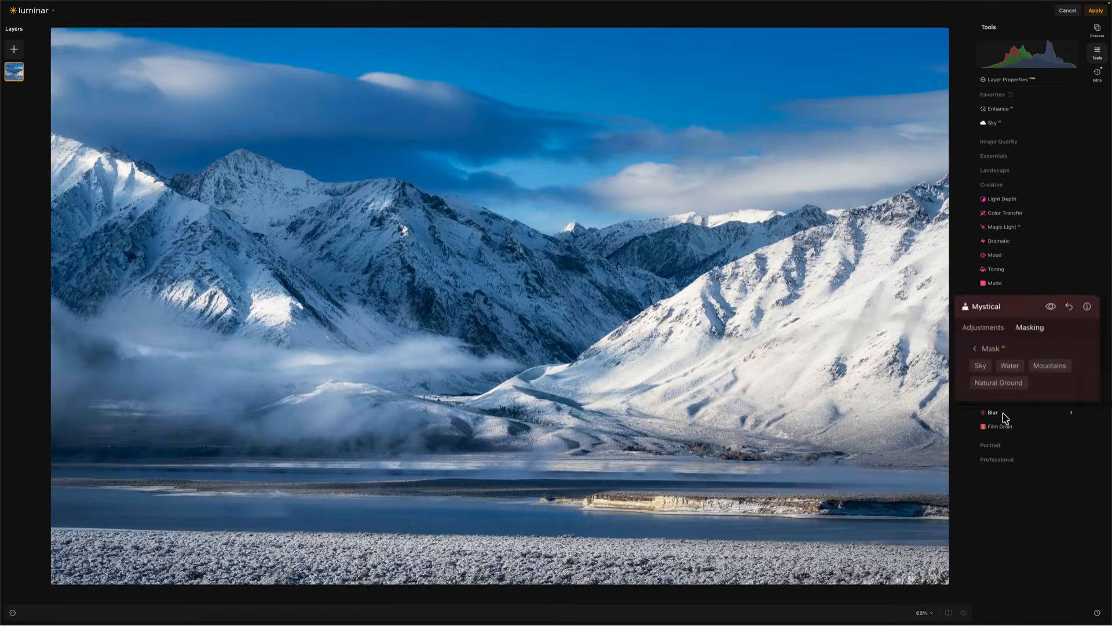
click(1050, 371)
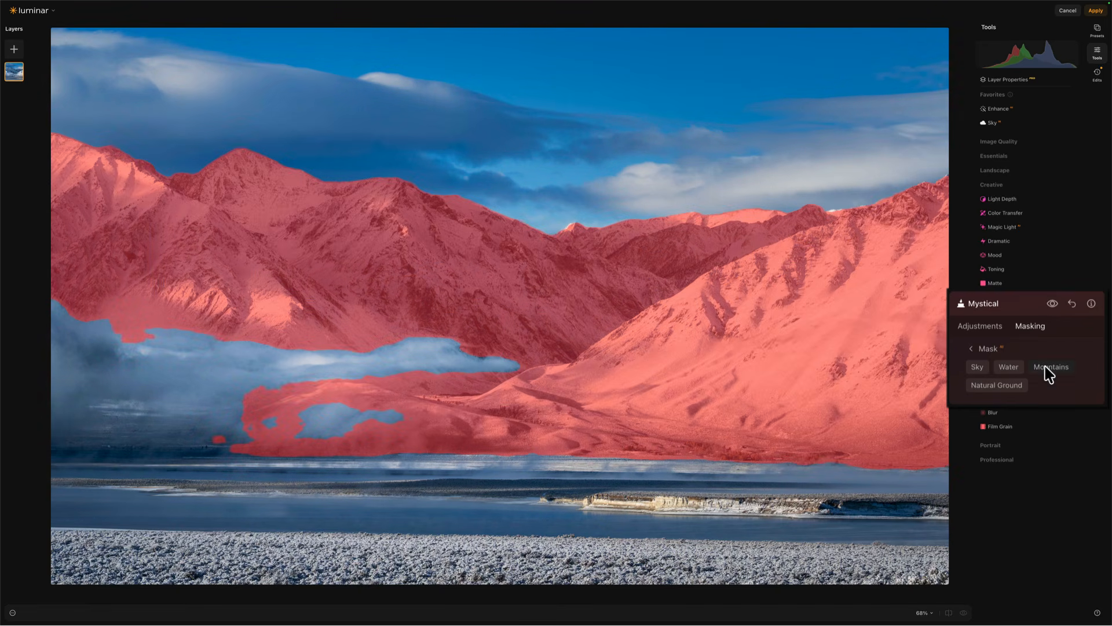
click(1010, 388)
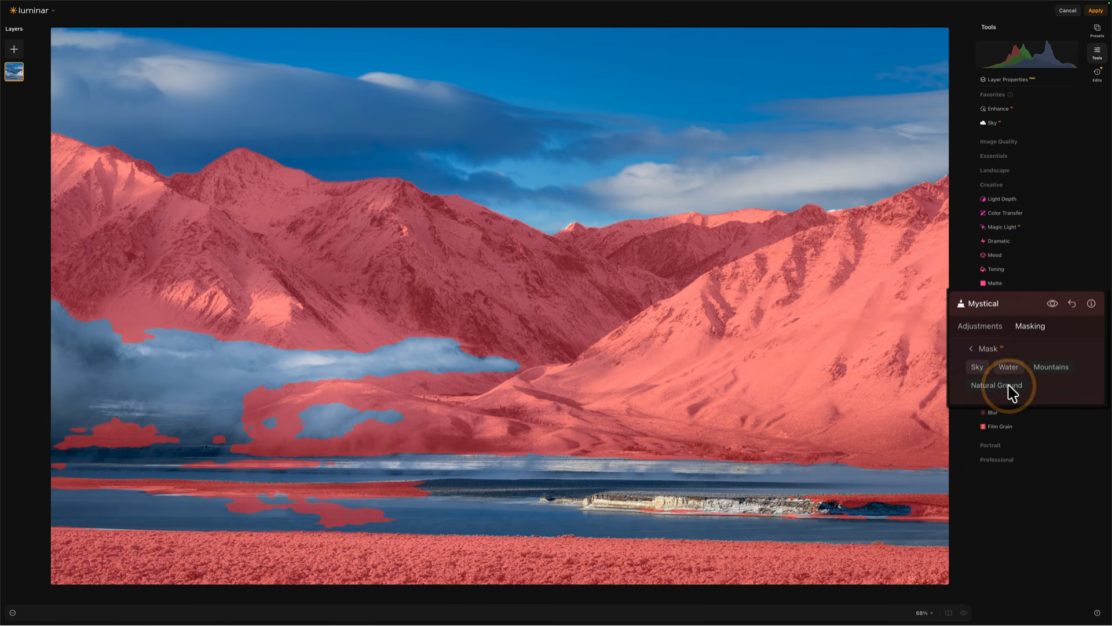
click(1011, 388)
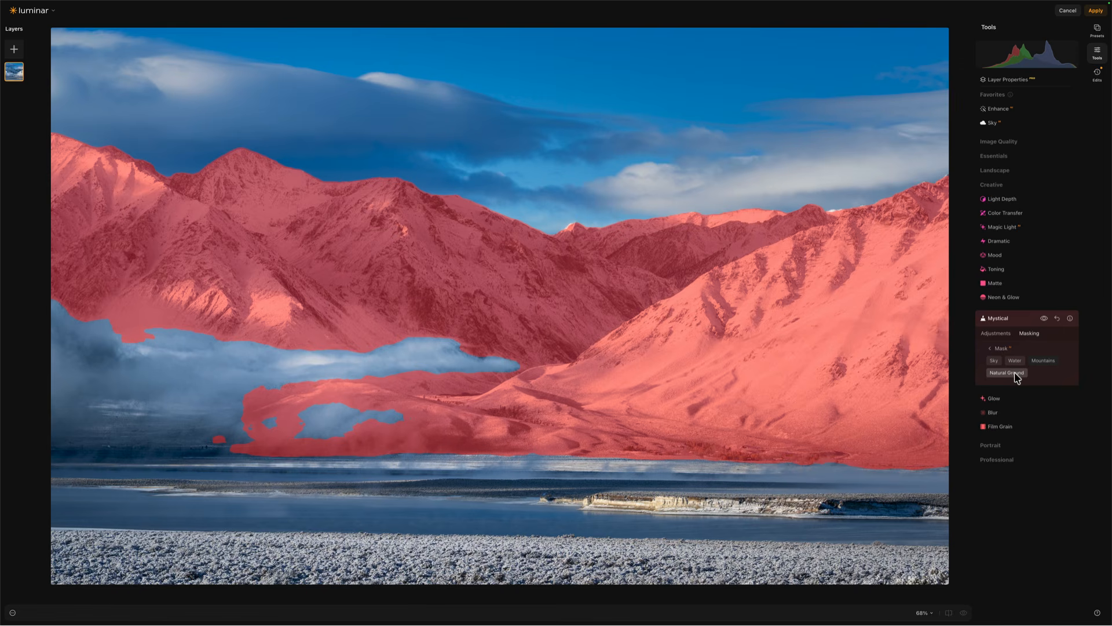
click(999, 350)
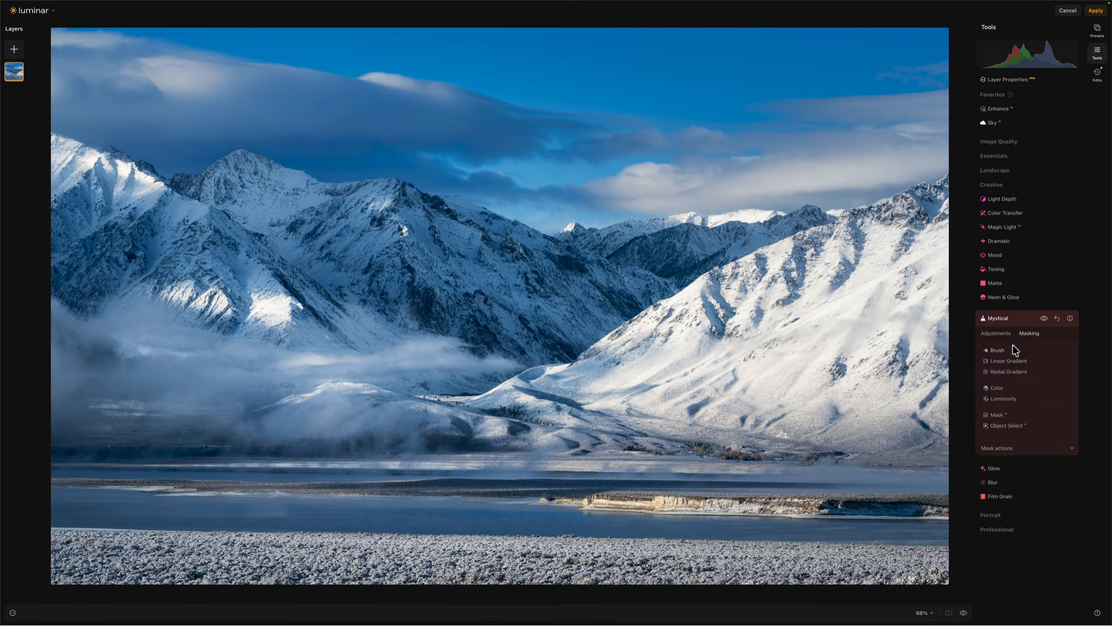
Invert the Mystical mask so it excludes the mountains, checking it with the mask overlay
click(1018, 448)
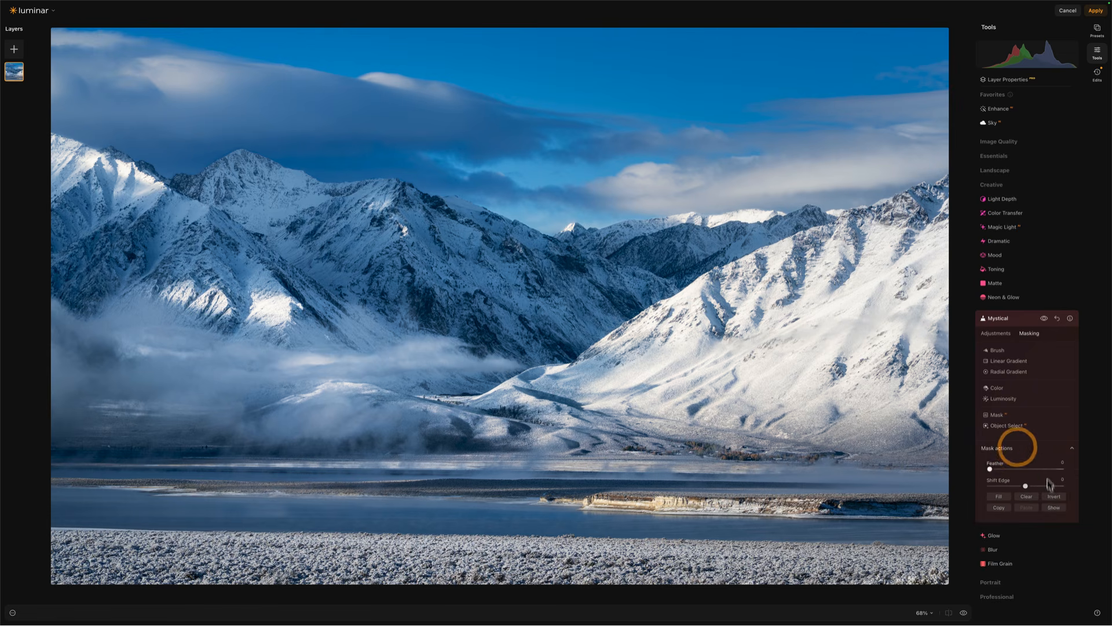
click(1066, 553)
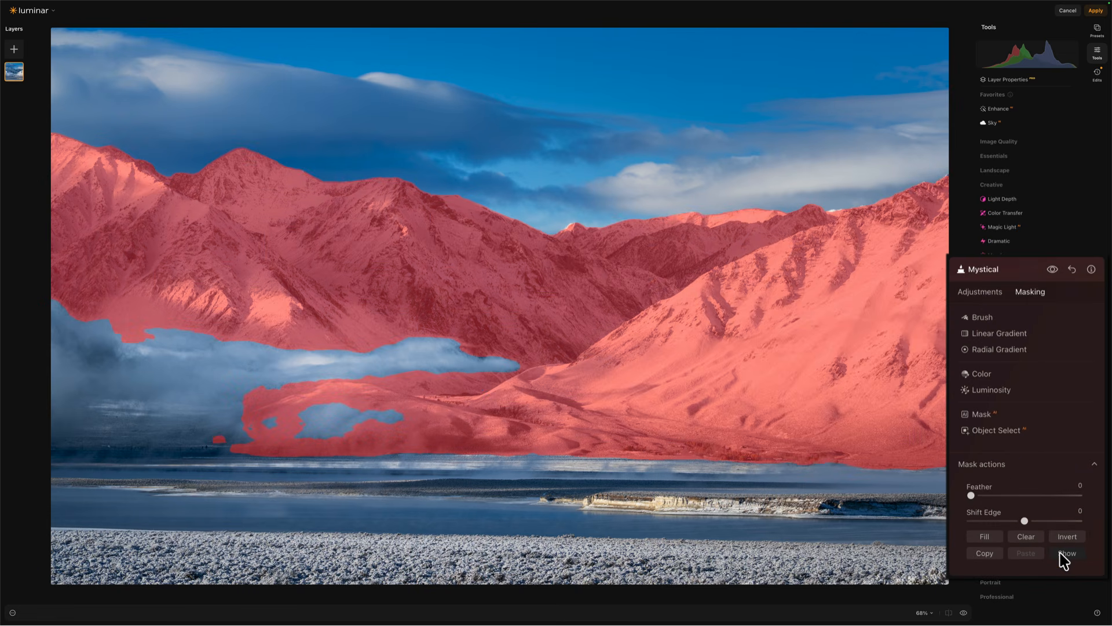
click(1066, 537)
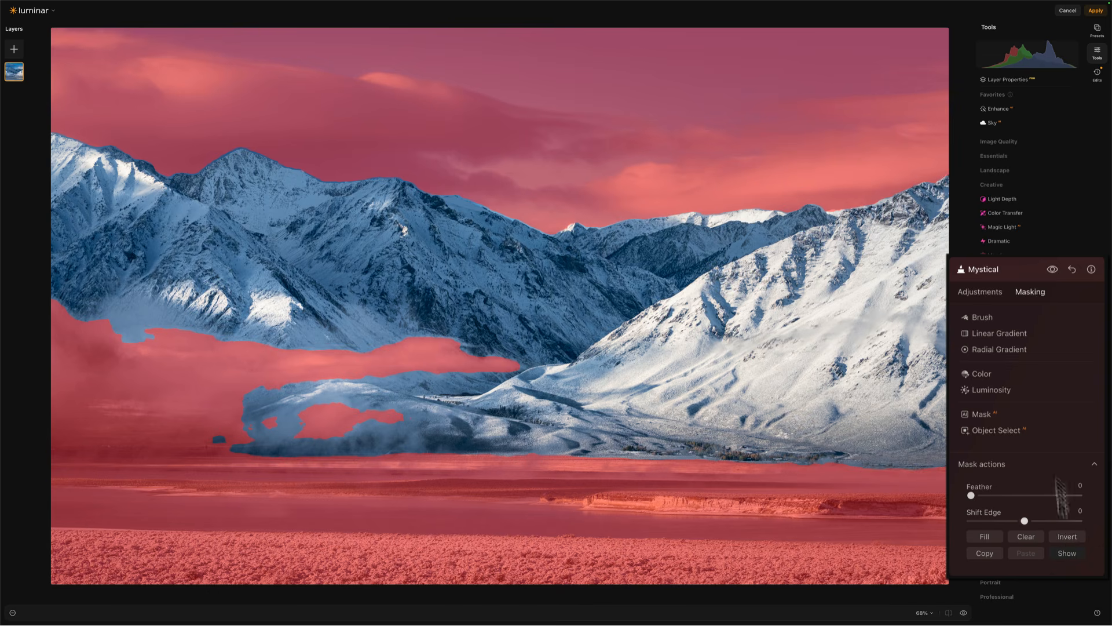
click(1066, 553)
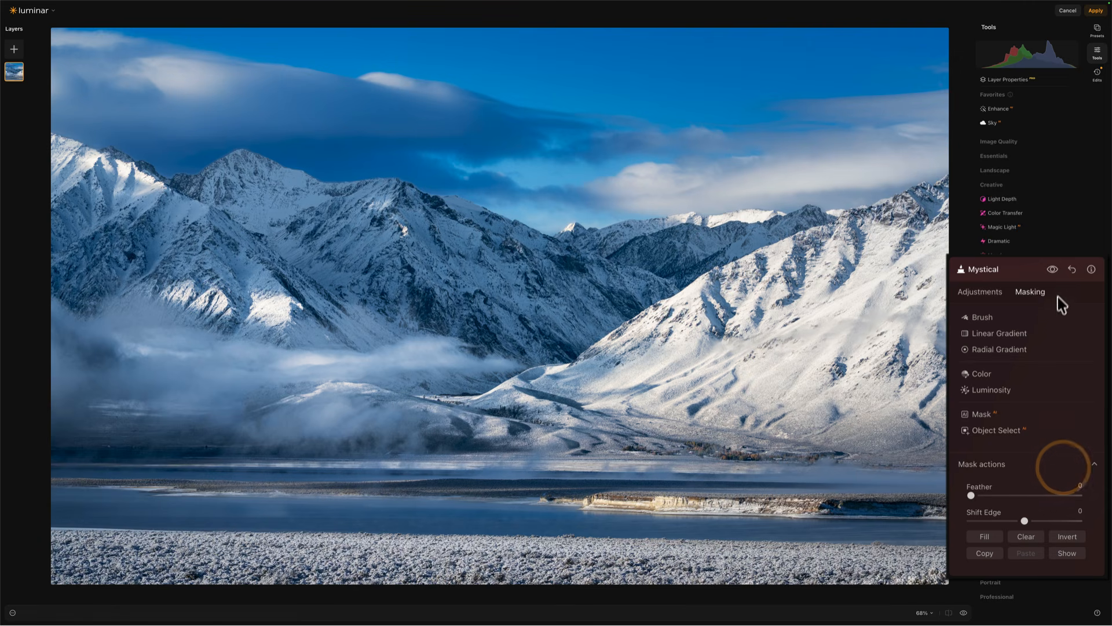
Compare the photo with and without the masked Mystical effect
click(1052, 270)
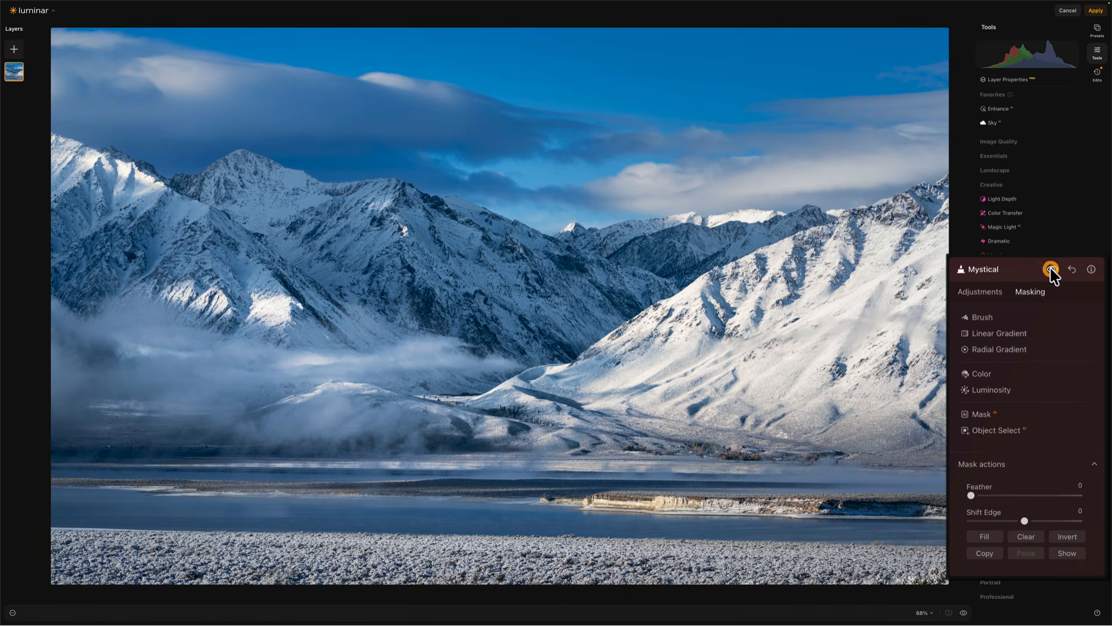
click(1052, 270)
click(1051, 270)
click(1052, 271)
click(1044, 319)
click(1044, 319)
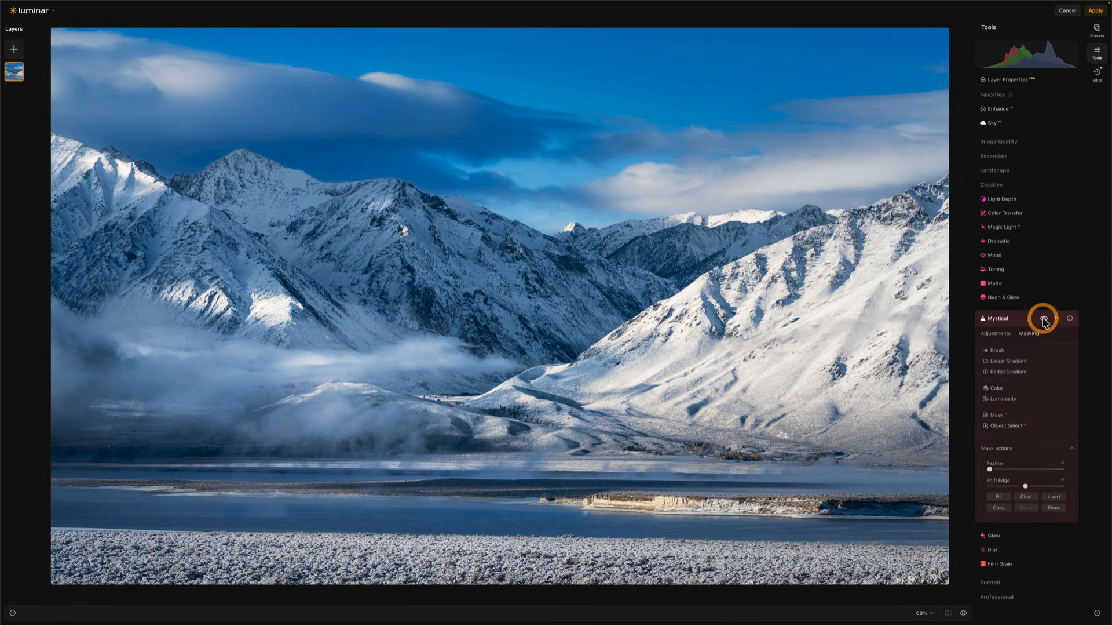
Erase the mask from the water and snowy foreground using a brush of size 232 and softness 21
click(1053, 509)
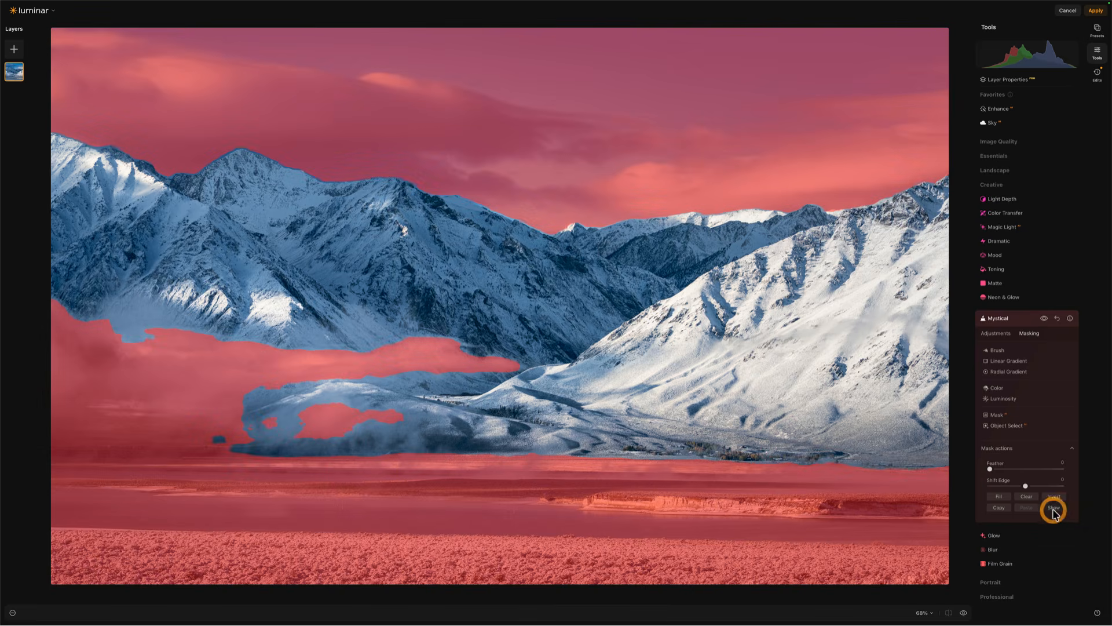
click(997, 351)
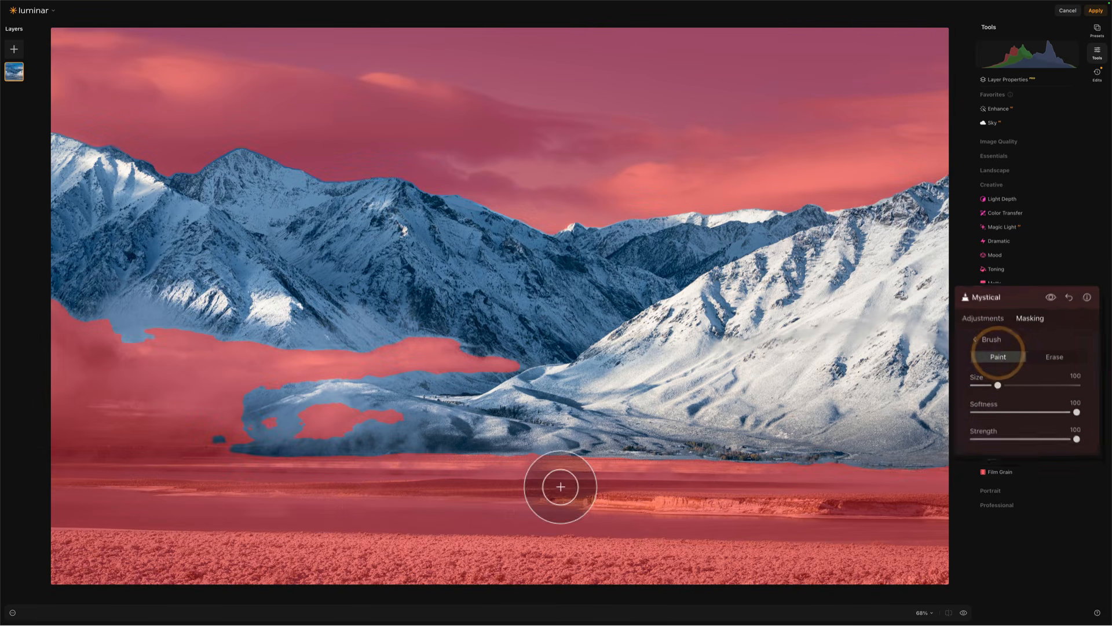
click(1046, 361)
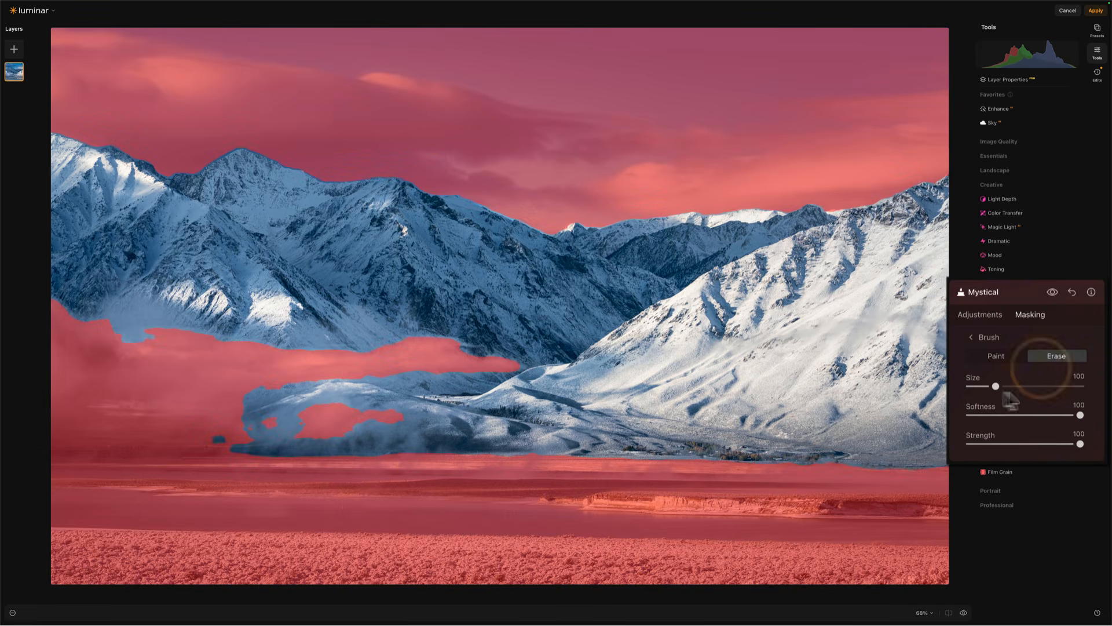
click(1032, 386)
click(995, 415)
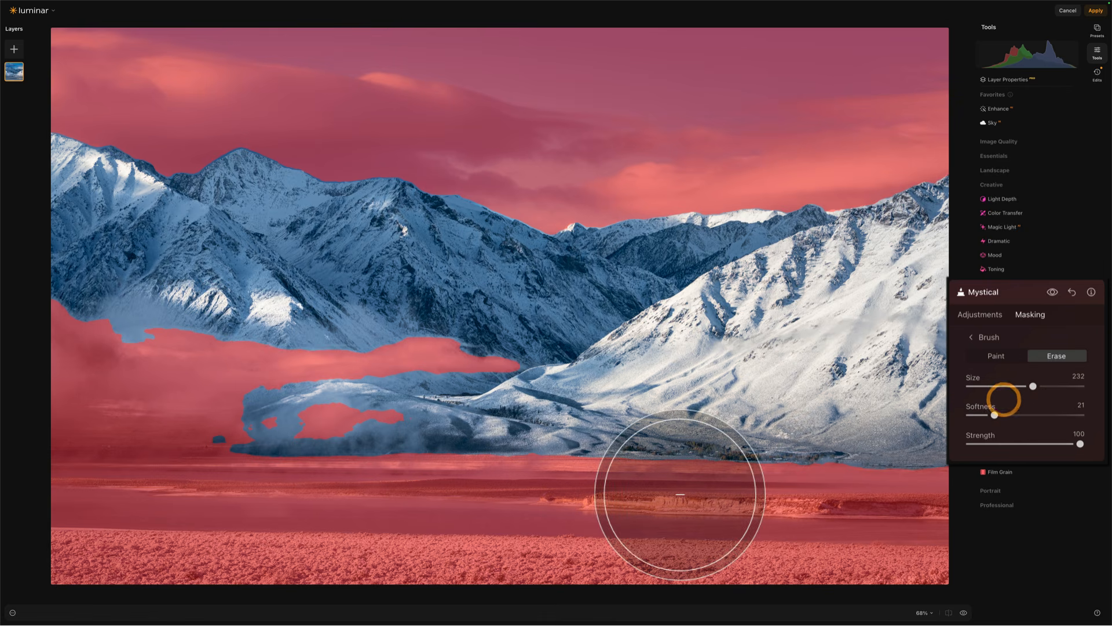
mouse_move(634, 494)
mouse_down()
mouse_move(783, 517)
mouse_move(924, 490)
mouse_move(915, 512)
mouse_move(927, 534)
mouse_move(911, 553)
mouse_move(731, 599)
mouse_move(525, 538)
mouse_move(770, 538)
mouse_move(541, 539)
mouse_move(608, 514)
mouse_move(463, 507)
mouse_move(559, 490)
mouse_move(331, 495)
mouse_move(428, 488)
mouse_move(298, 504)
mouse_move(279, 501)
mouse_move(337, 487)
mouse_move(40, 495)
mouse_move(453, 530)
mouse_move(407, 590)
mouse_move(97, 564)
mouse_move(144, 579)
mouse_move(438, 579)
mouse_move(696, 548)
mouse_up()
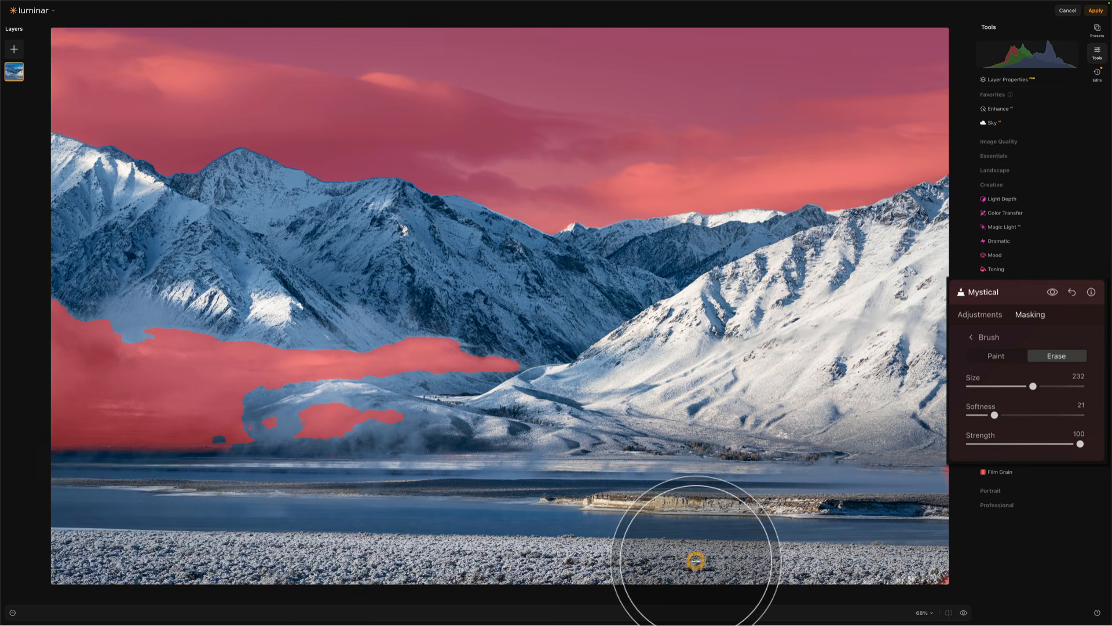
Paint the mask over the gaps in the low fog with a brush of size 128 and softness 65, then hide the overlay
click(997, 356)
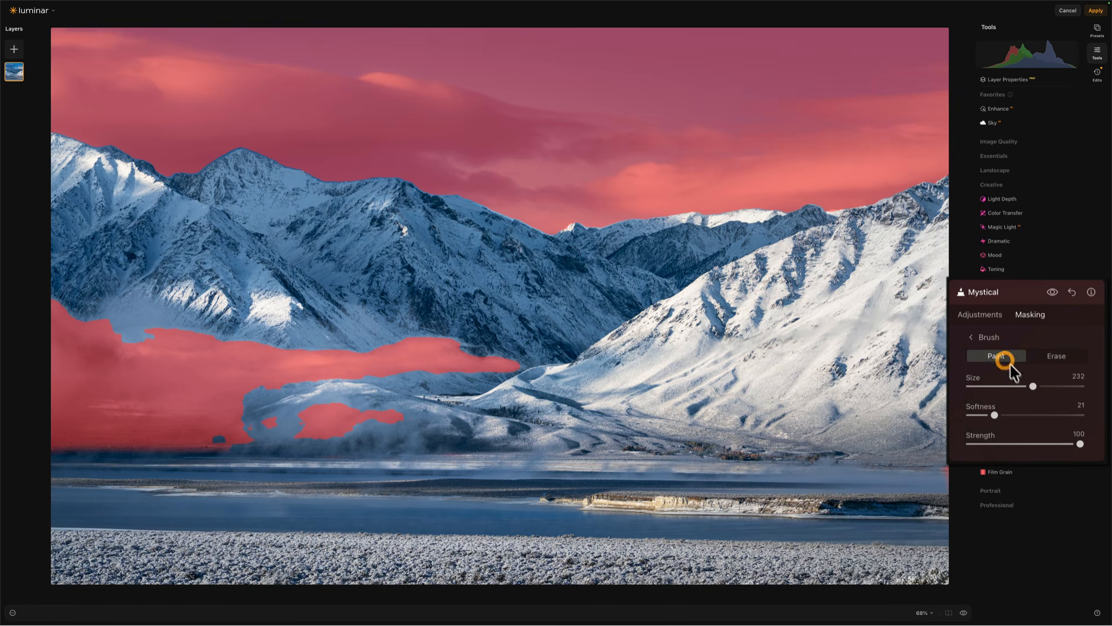
drag(1011, 416, 1044, 415)
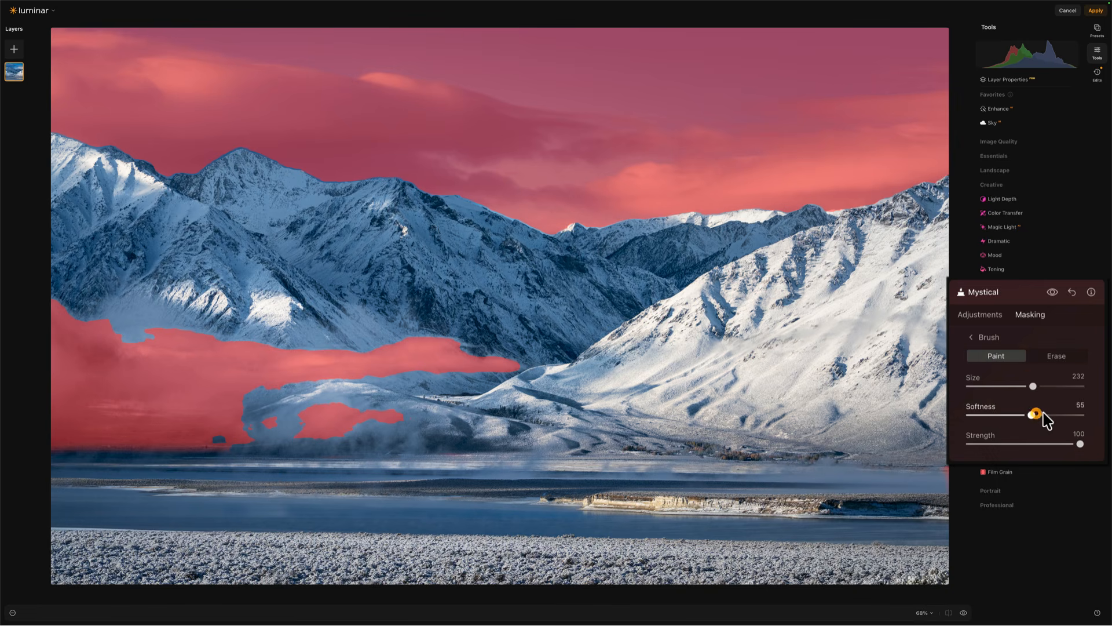
click(1004, 386)
mouse_move(413, 420)
mouse_down()
mouse_move(291, 410)
mouse_move(285, 419)
mouse_move(380, 414)
mouse_move(351, 433)
mouse_move(266, 433)
mouse_move(428, 424)
mouse_move(222, 429)
mouse_up()
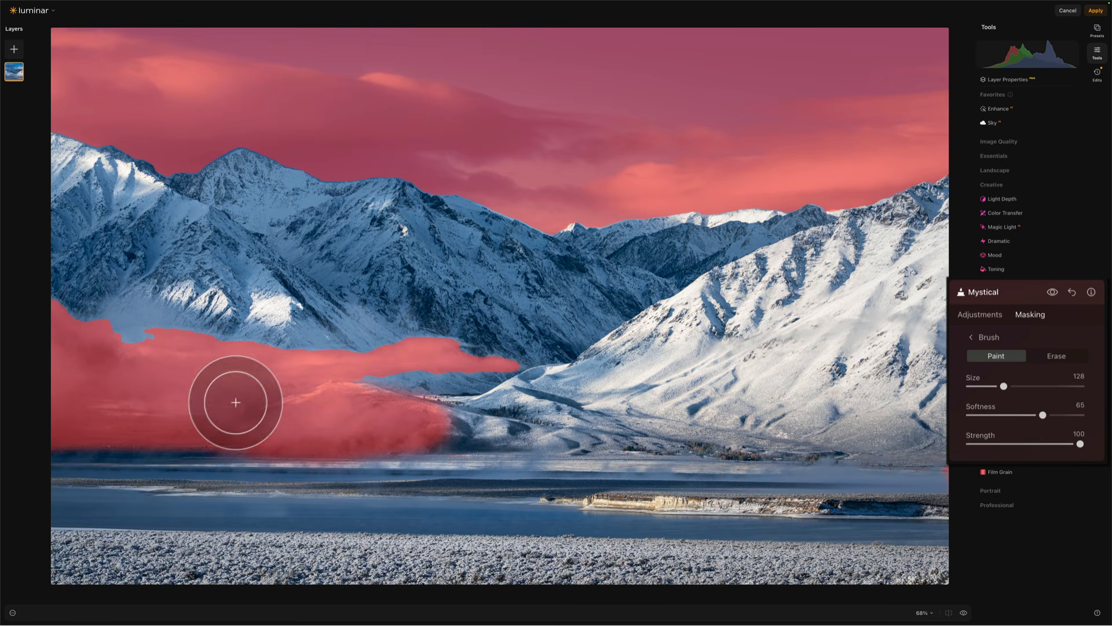
mouse_move(199, 390)
mouse_down()
mouse_move(128, 350)
mouse_move(145, 340)
mouse_move(129, 340)
mouse_move(270, 363)
mouse_move(370, 358)
mouse_move(234, 366)
mouse_move(114, 341)
mouse_move(347, 384)
mouse_up()
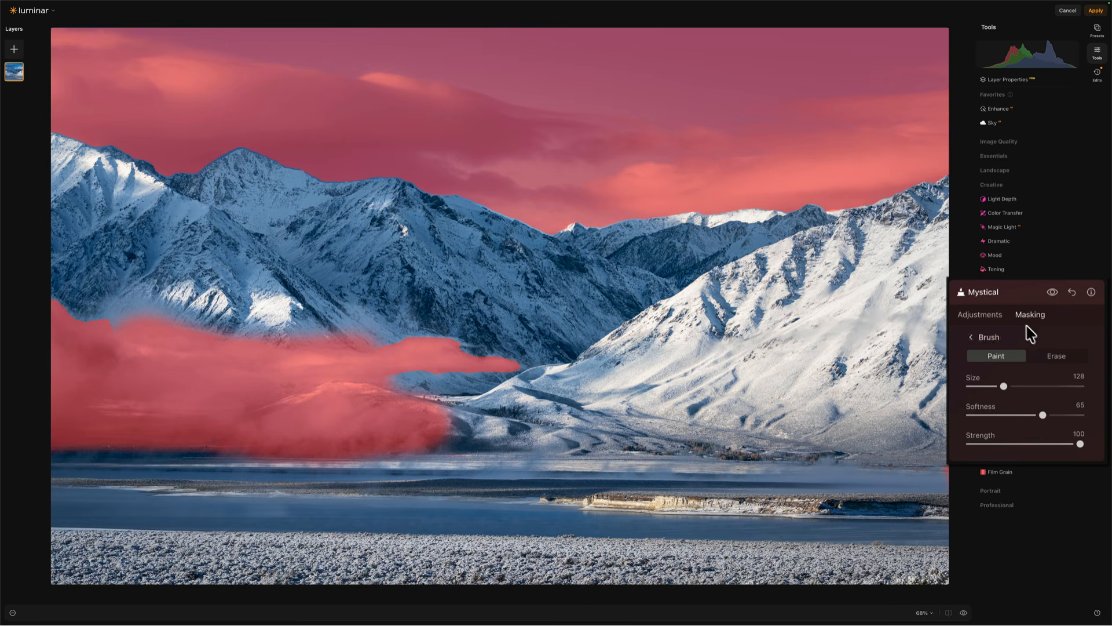
click(992, 337)
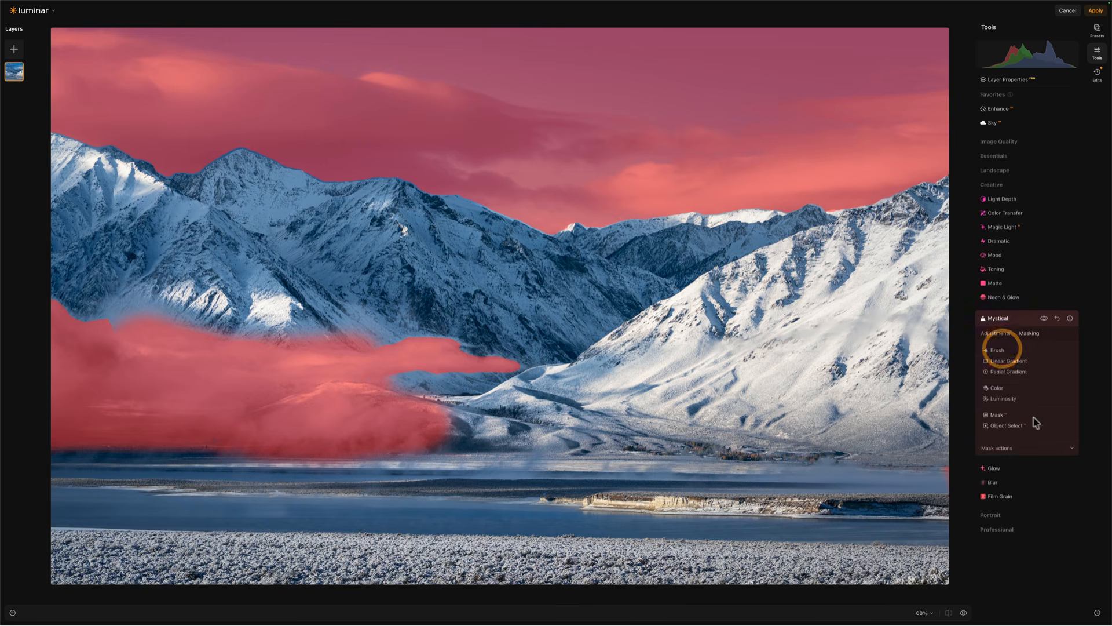
click(1009, 449)
click(1053, 508)
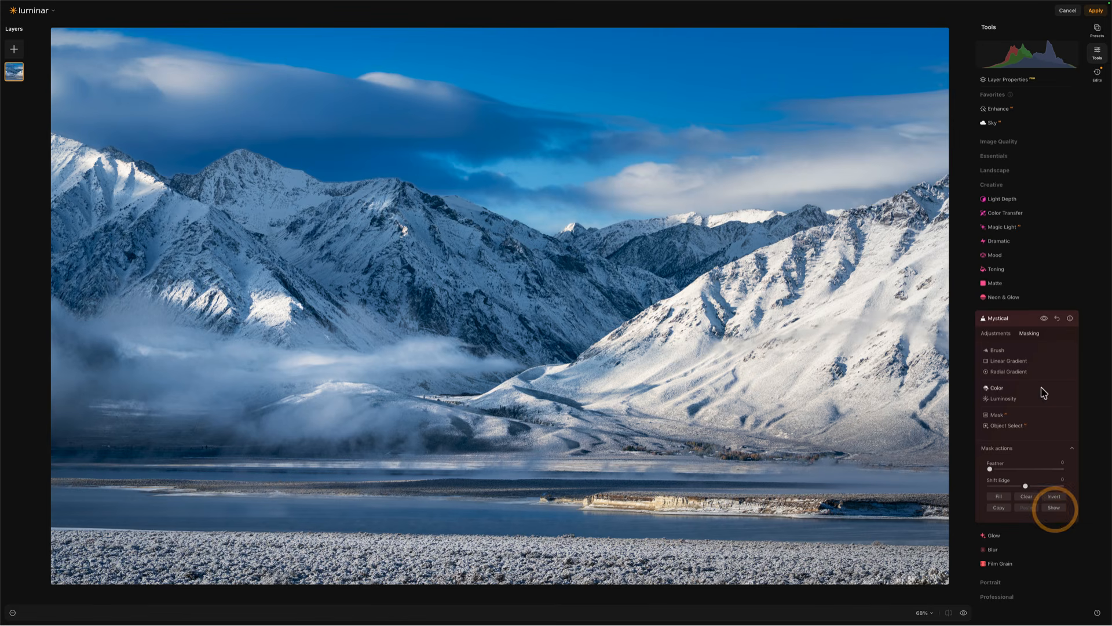
Compare the whole photo before and after the Mystical effect with the refined mask
click(1045, 318)
click(1044, 319)
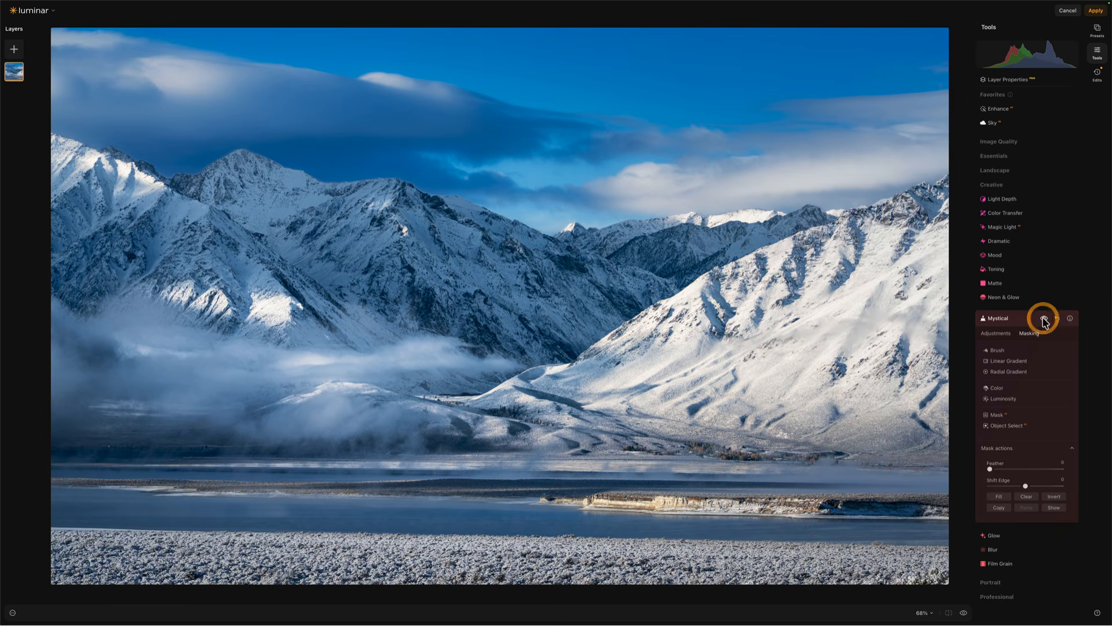
click(1043, 318)
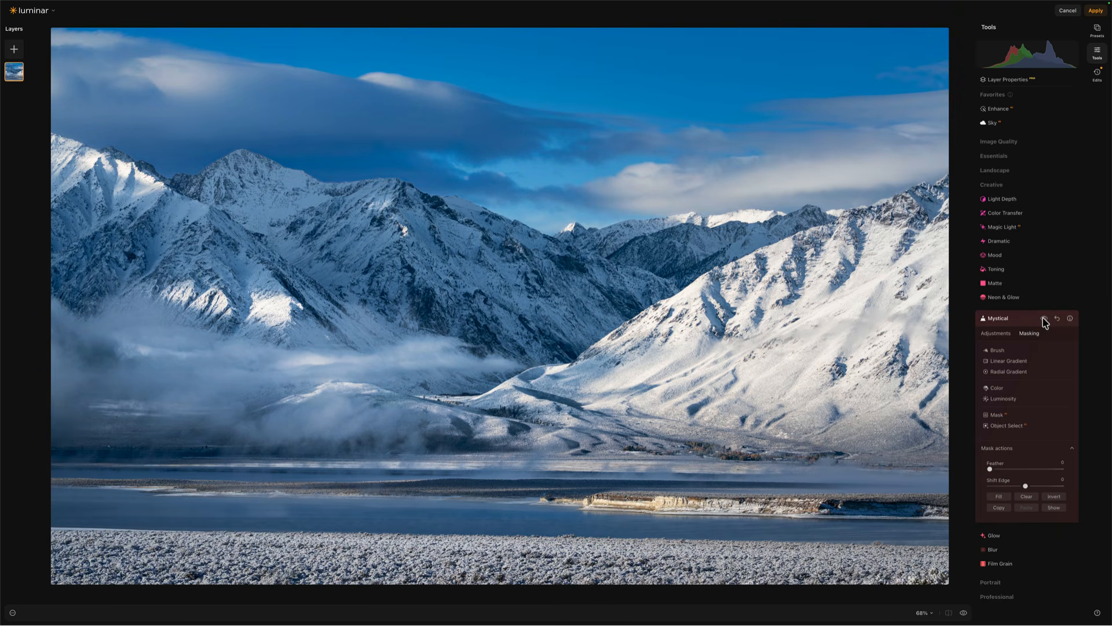
click(1043, 318)
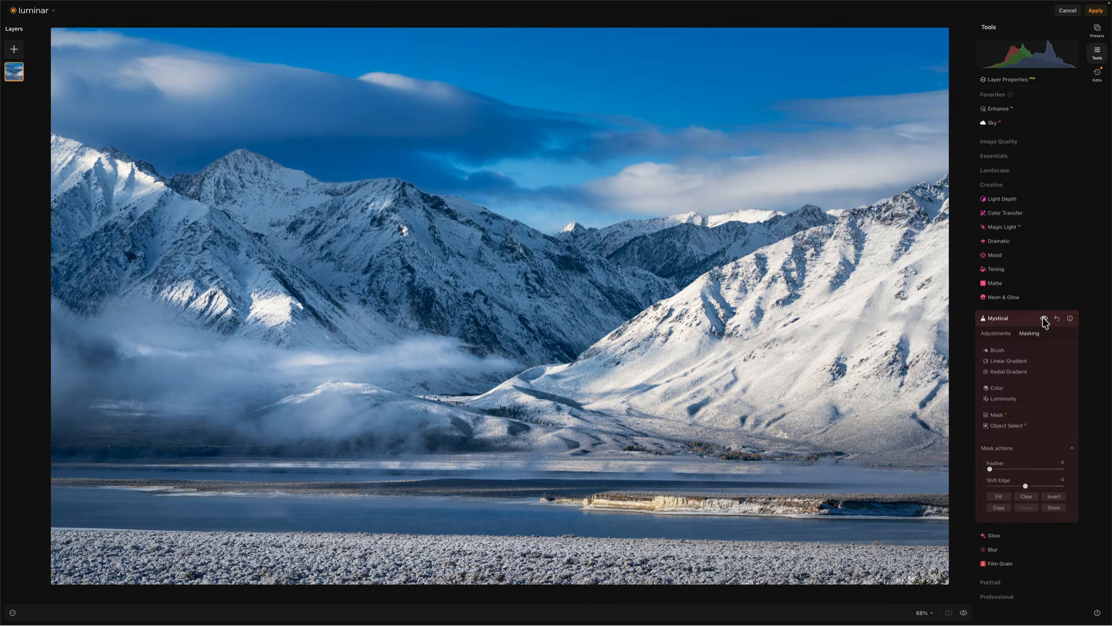
click(1043, 318)
Inspect the mountain ridge against the sky at 100% with the Mystical effect off and on
click(429, 199)
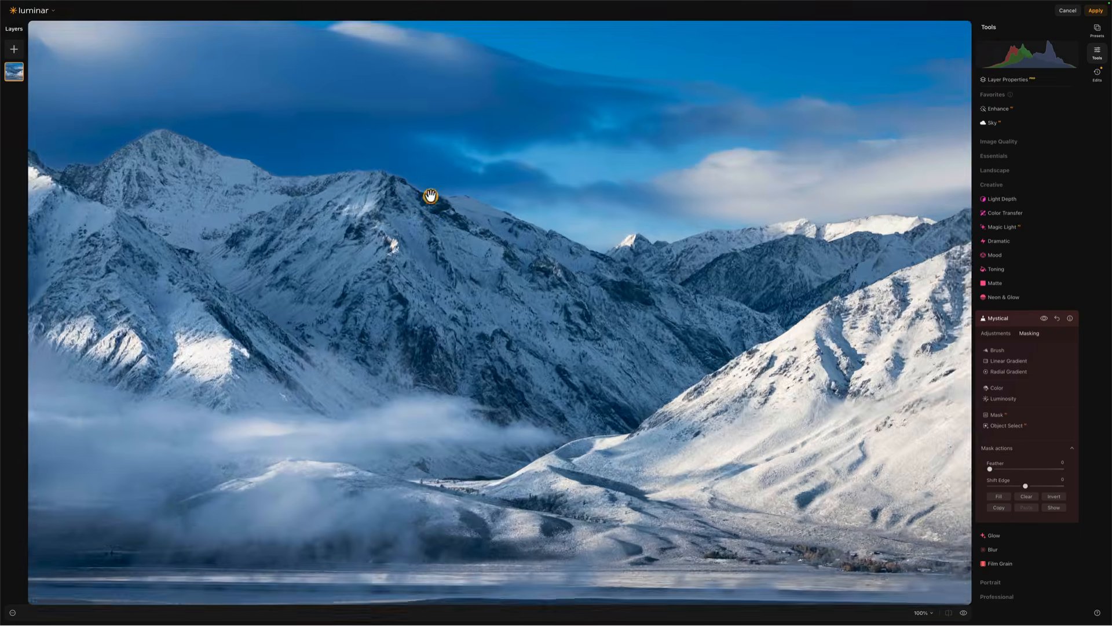
click(430, 198)
click(432, 198)
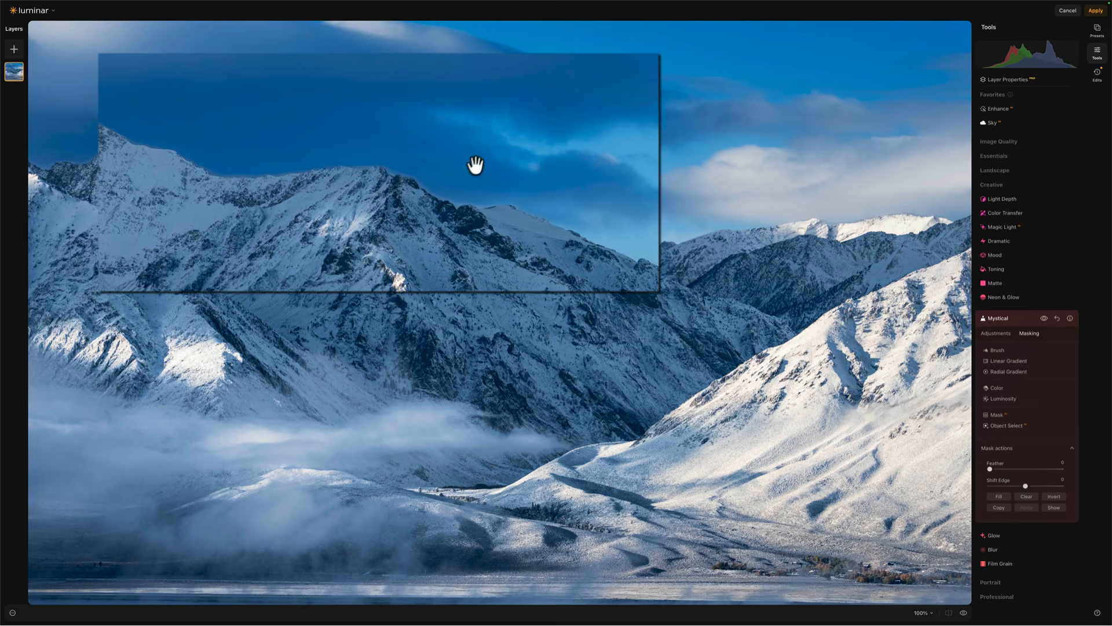
click(1044, 320)
click(1044, 320)
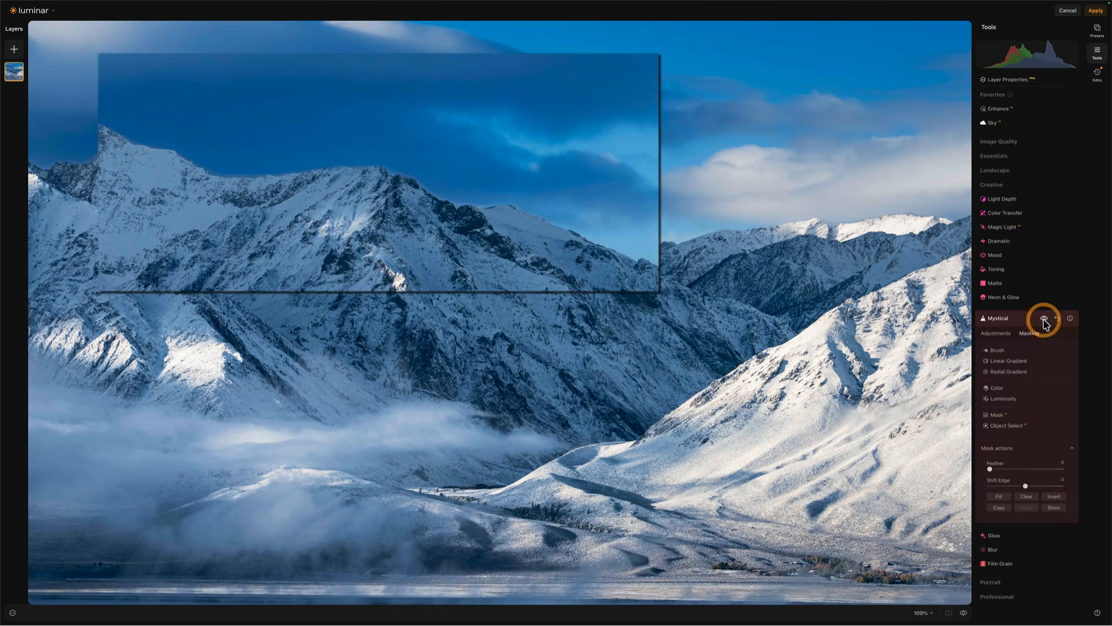
Compare the ridge and sky again with the Mystical effect switched off and on
click(1044, 319)
click(1044, 319)
click(1043, 319)
click(1044, 319)
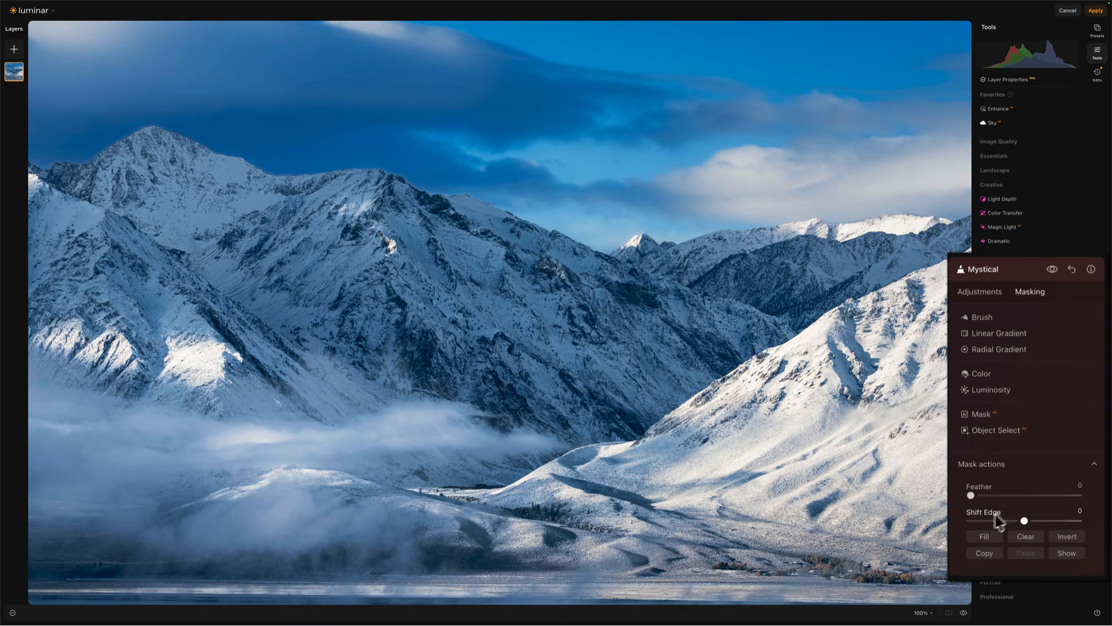
With the mask overlay shown, keep Feather at 0 and set Shift Edge to 13 for the Mystical mask, then hide the overlay
click(1064, 555)
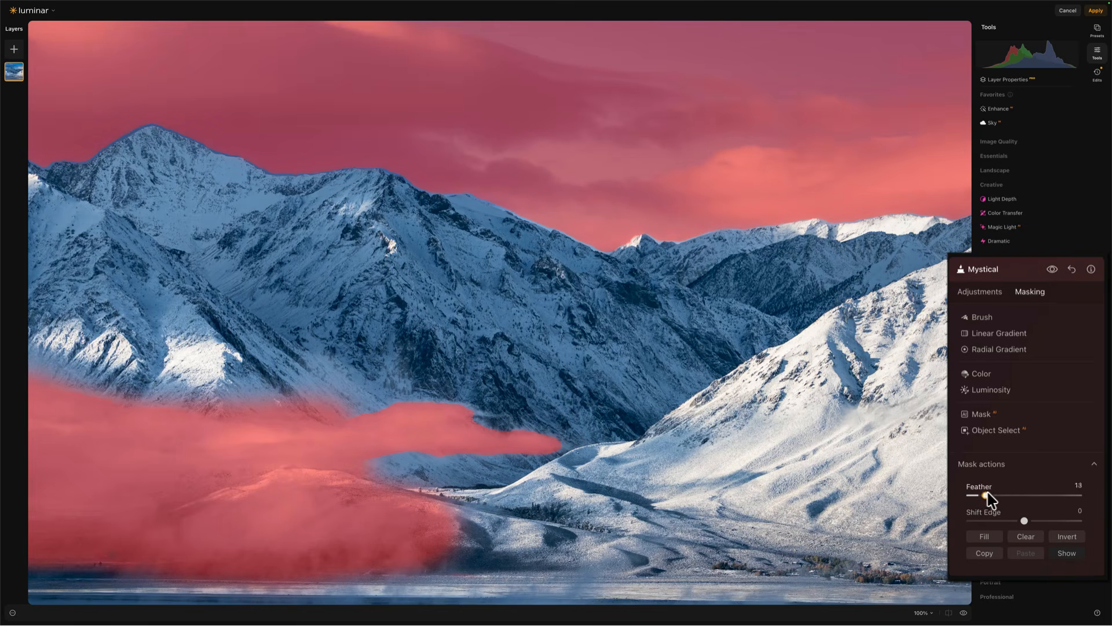
drag(1006, 491, 965, 495)
click(1024, 521)
drag(1024, 520, 1034, 520)
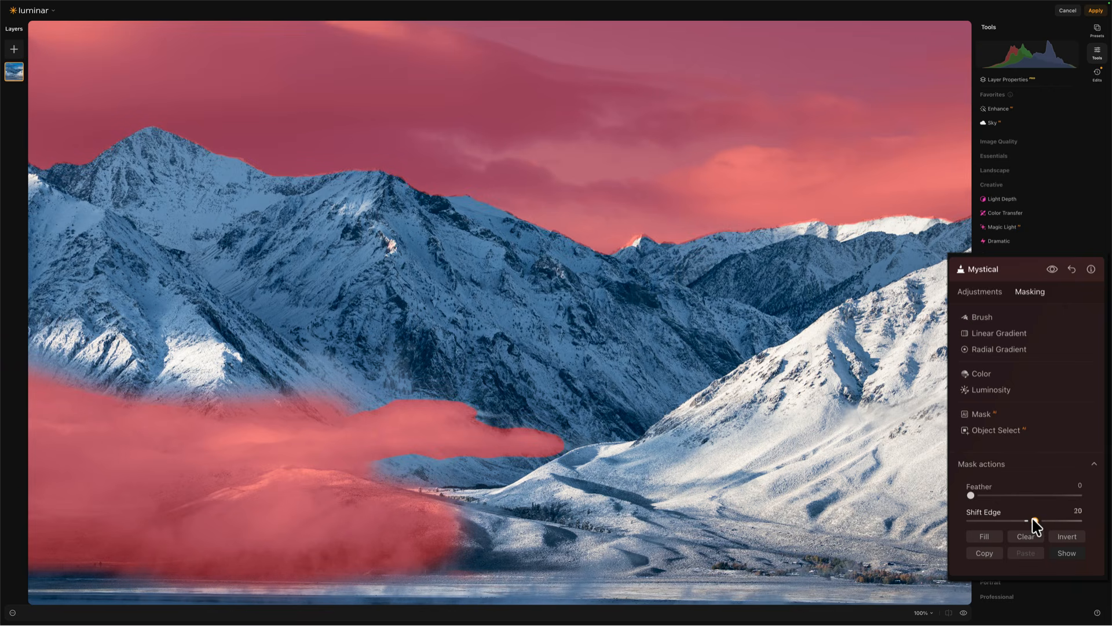
click(1063, 553)
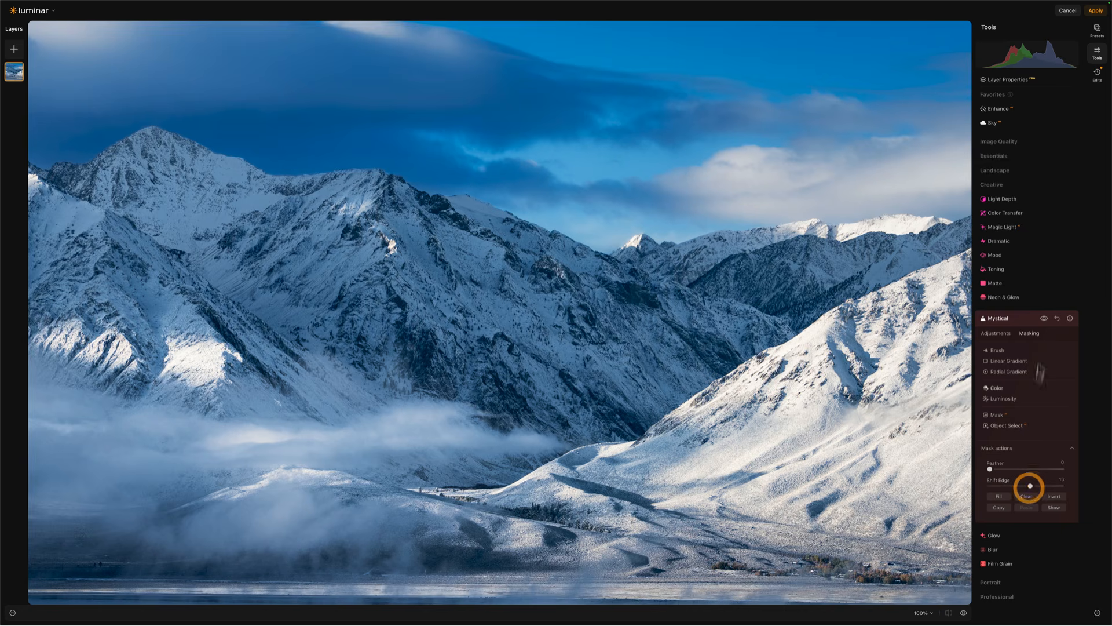
Check the shifted mask edge along the ridge with Mystical off and on, then return to the whole photo
click(1042, 317)
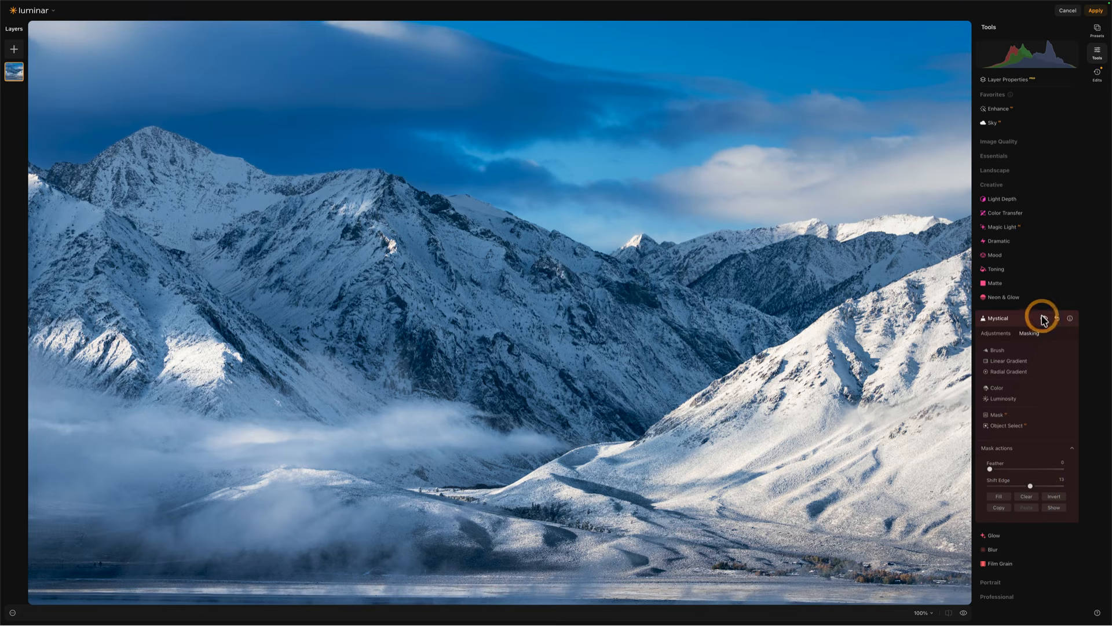
click(1042, 317)
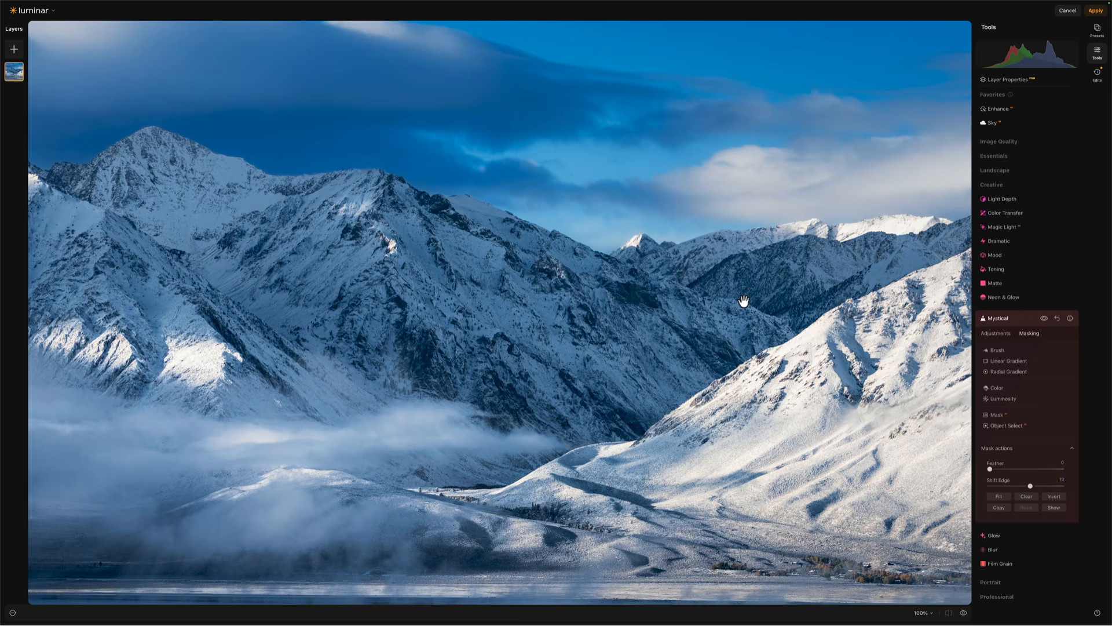
key(z)
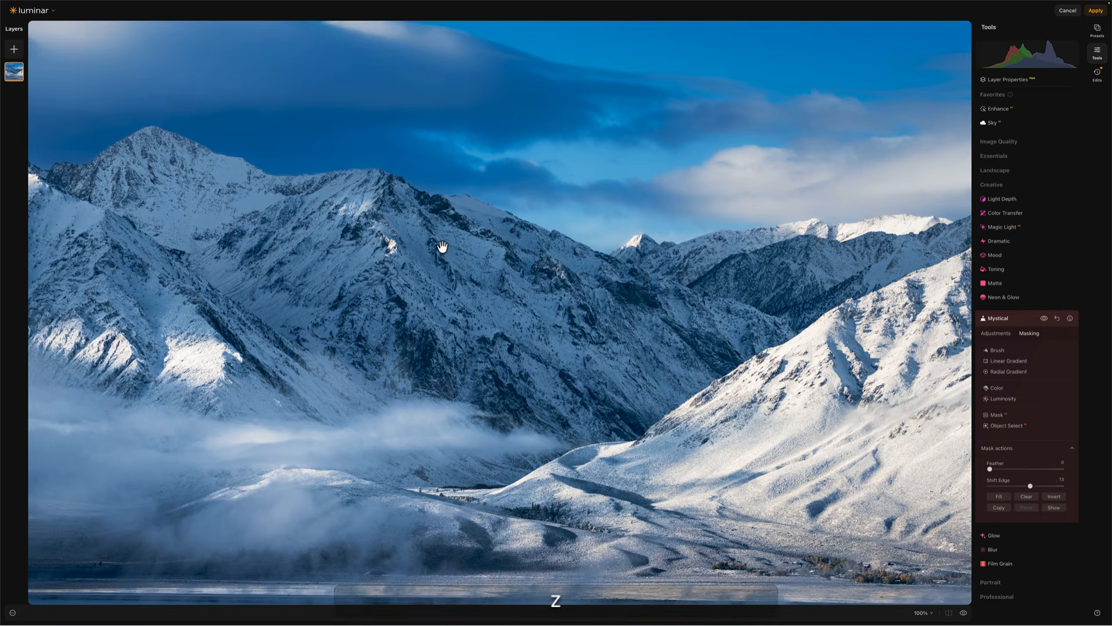
key(z)
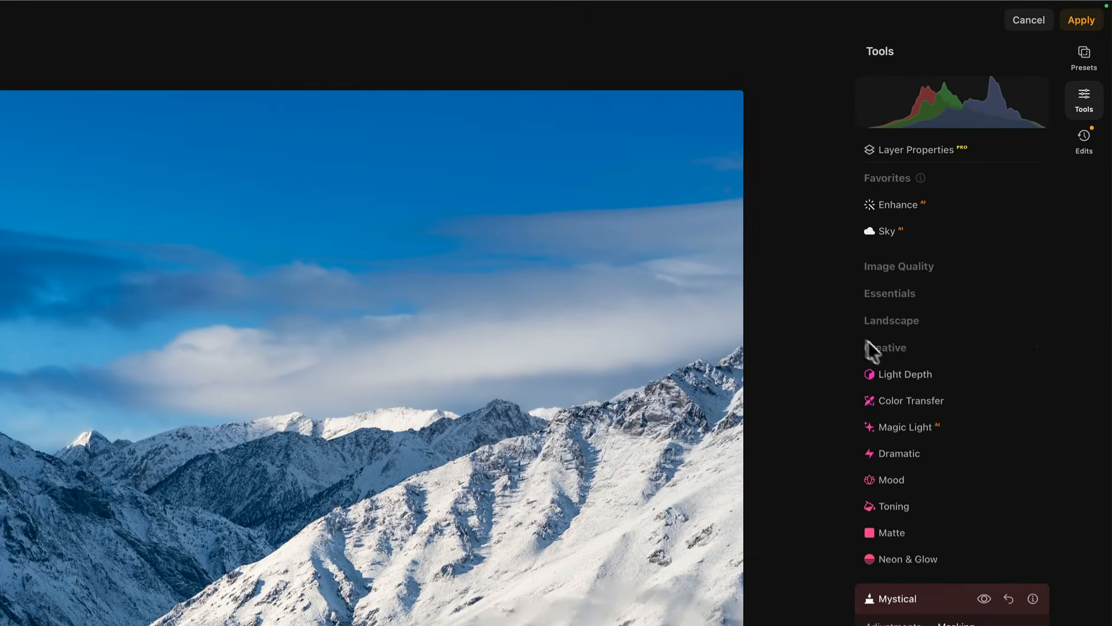
Apply the Structure adjustment from the Essentials tools with an Amount of 40, judging it on a close view of the mountains
click(868, 346)
click(888, 294)
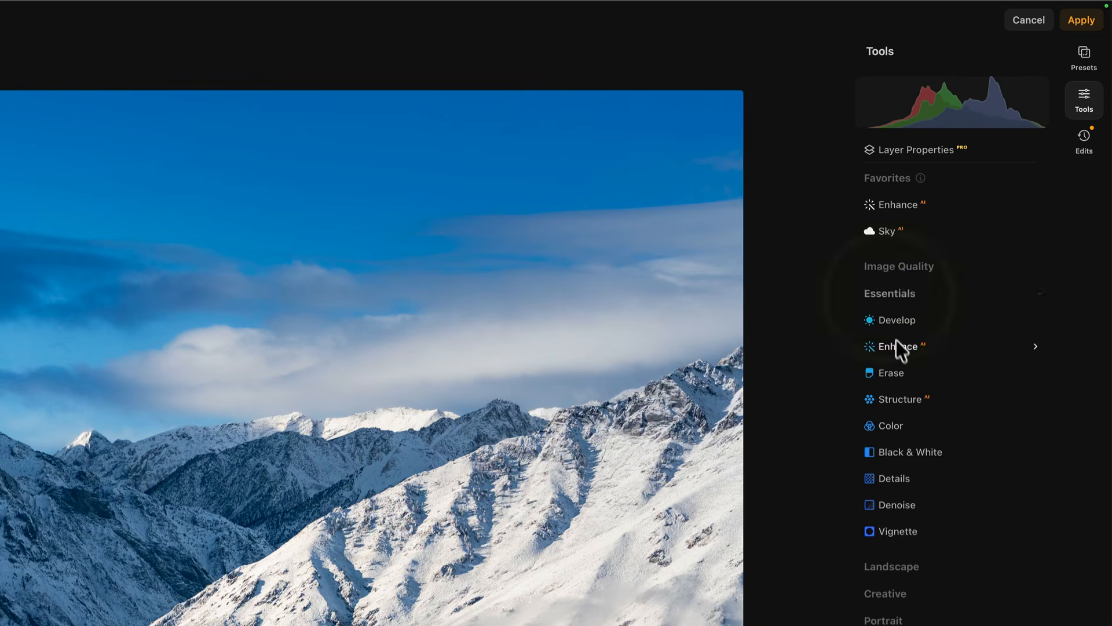
click(895, 399)
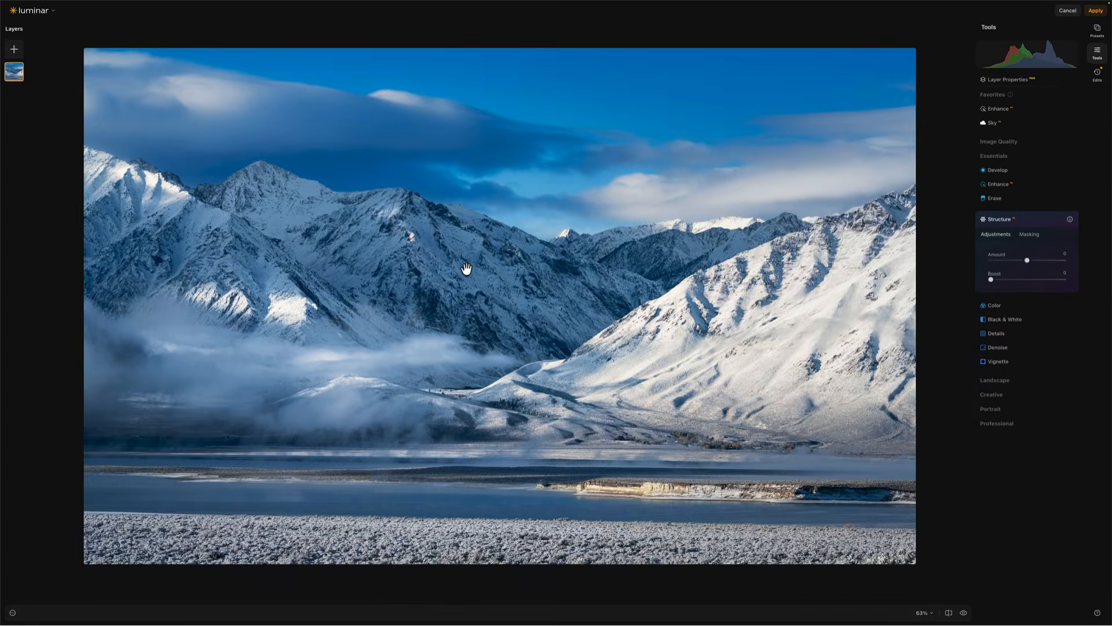
double_click(466, 268)
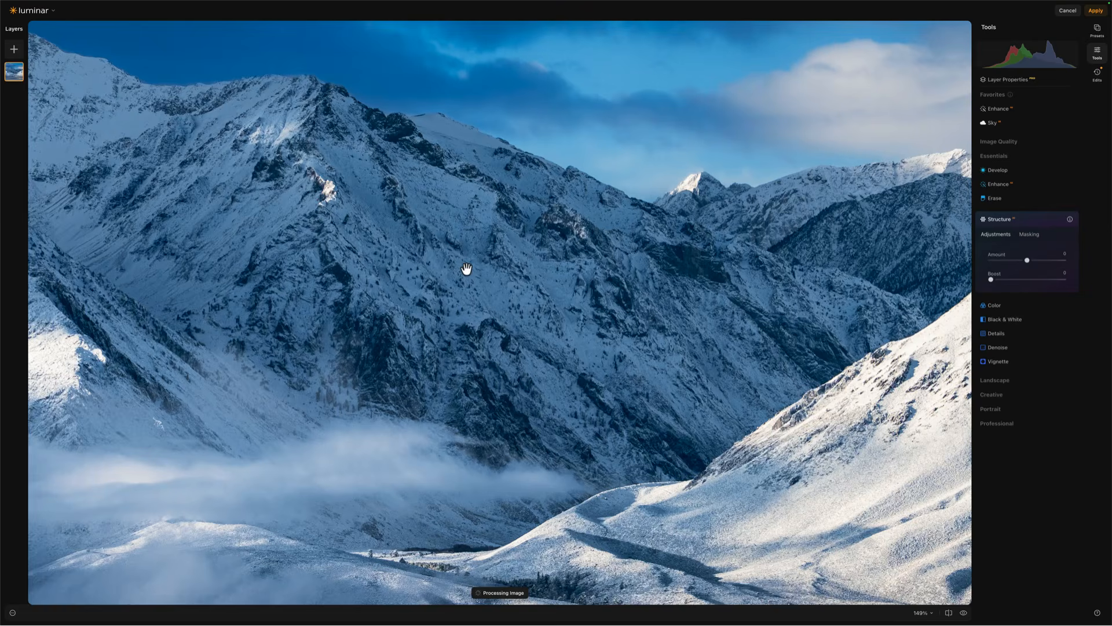
scroll(467, 269, down, 3)
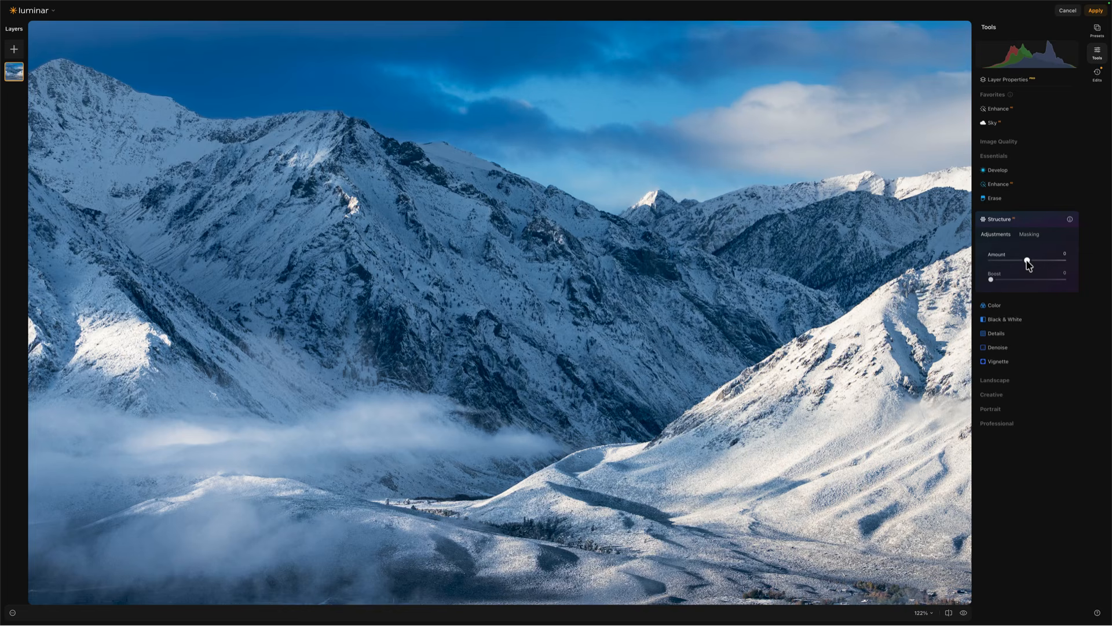
drag(1035, 261, 1041, 261)
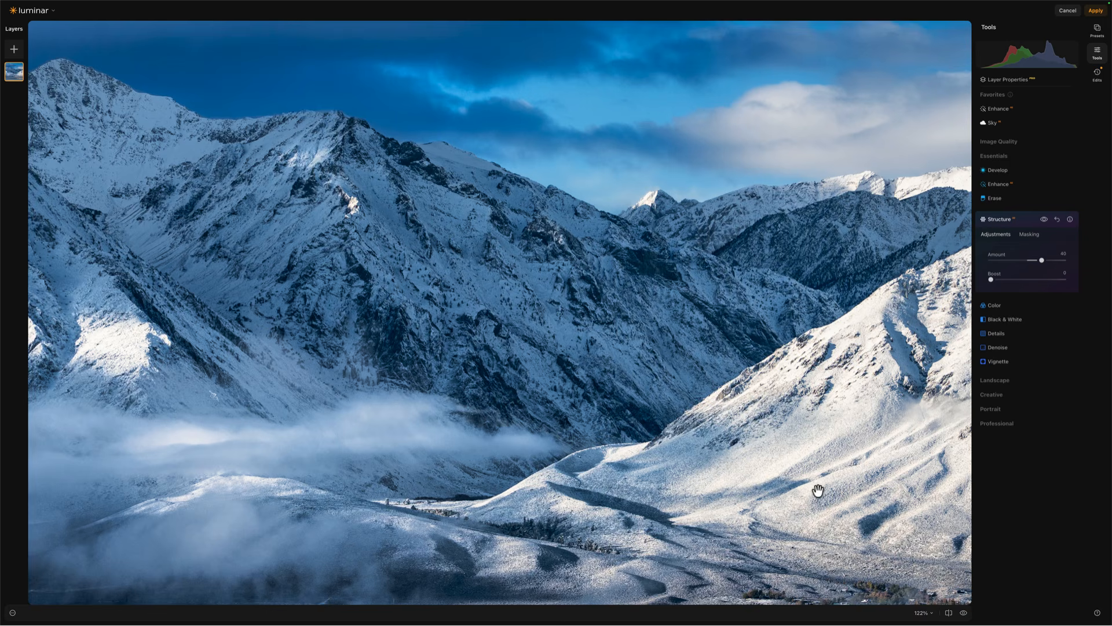
Compare the whole photo with the Structure adjustment off and on
key(super+minus)
key(super+minus)
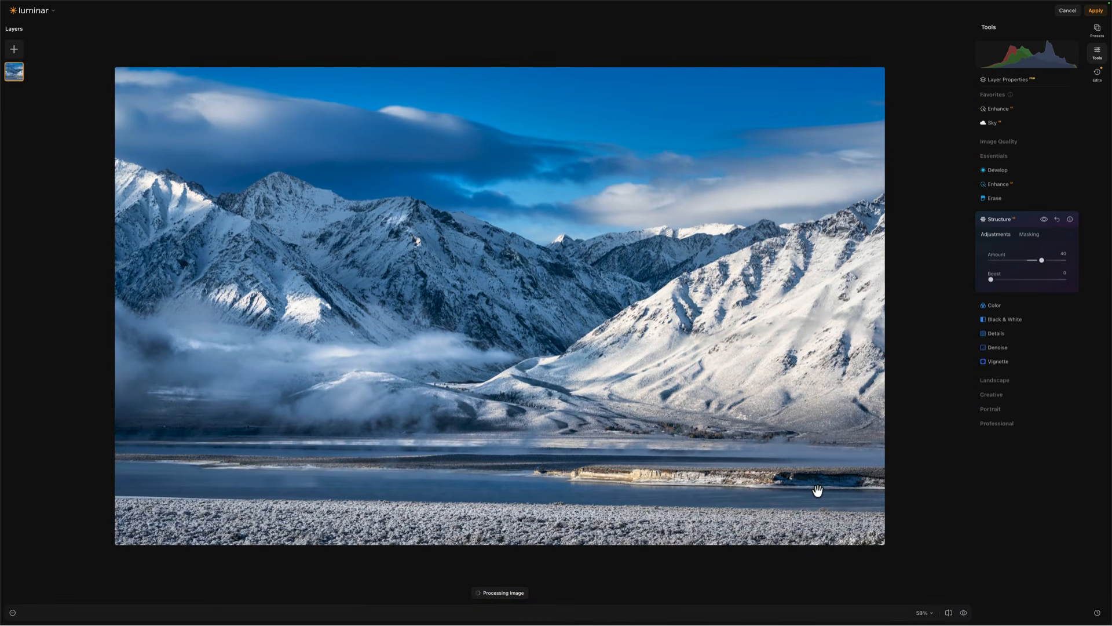
key(super+0)
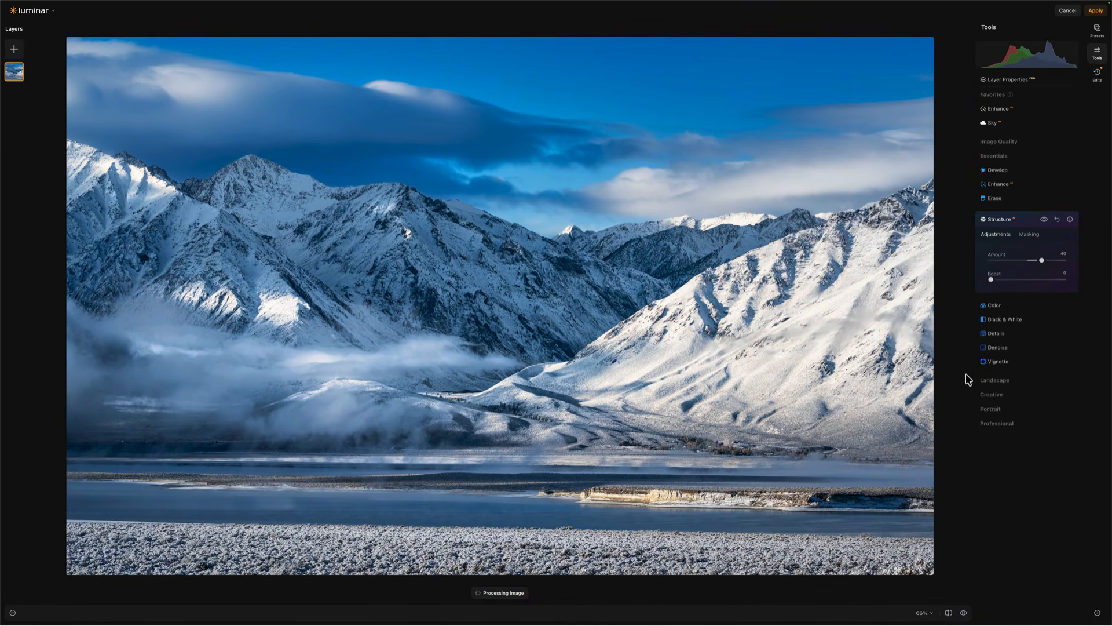
click(1044, 220)
click(1044, 220)
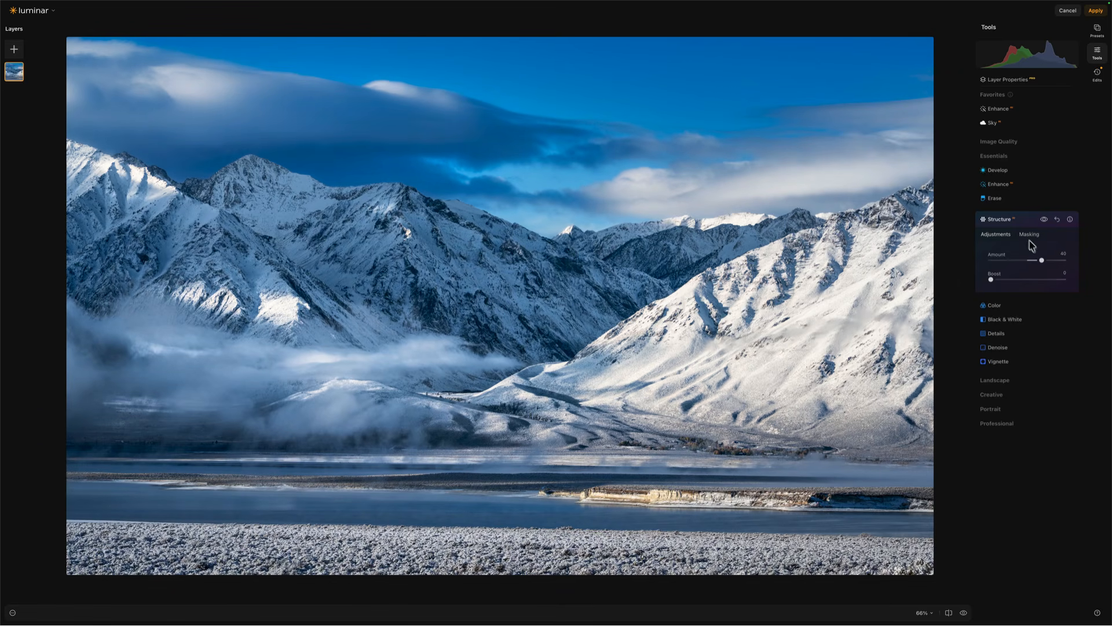
Limit the Structure adjustment to the mountains with the AI mask and show the mask overlay
click(1029, 236)
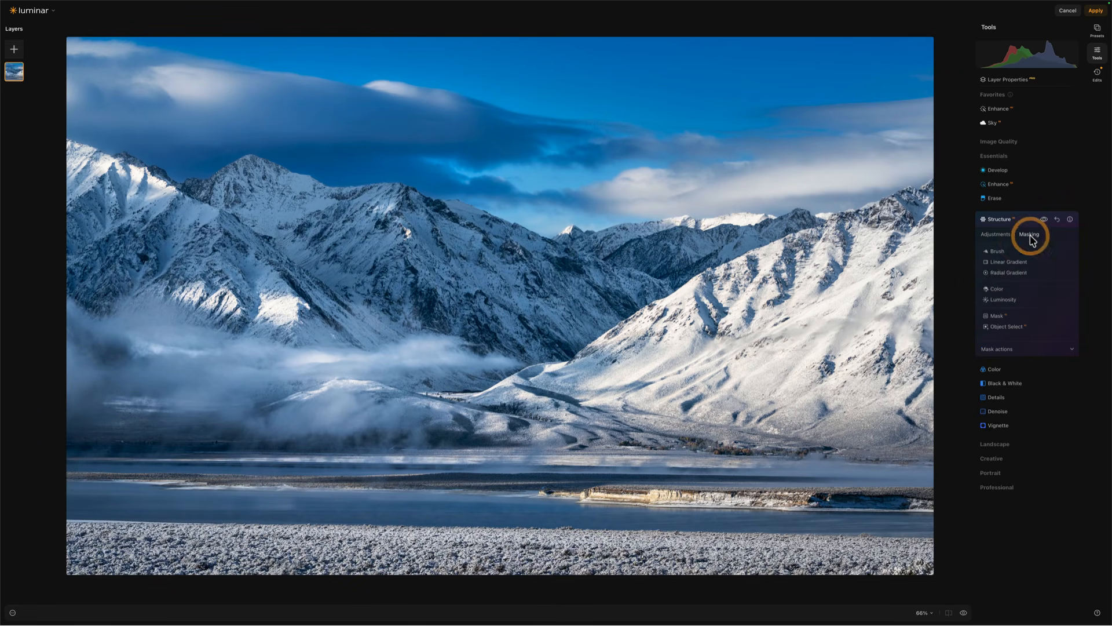
click(1001, 317)
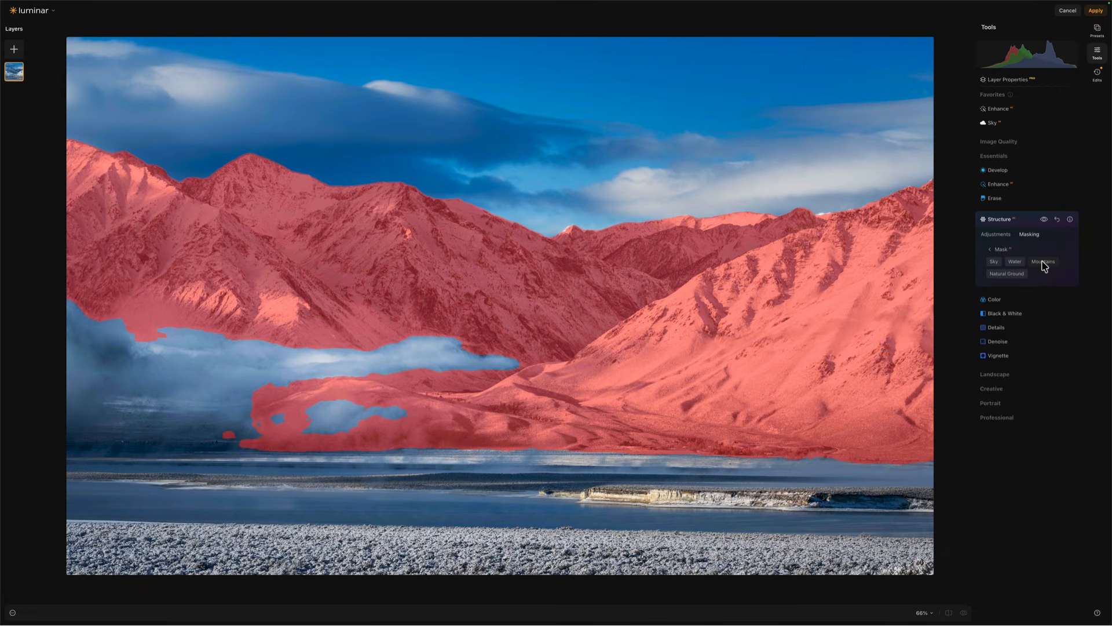
click(997, 249)
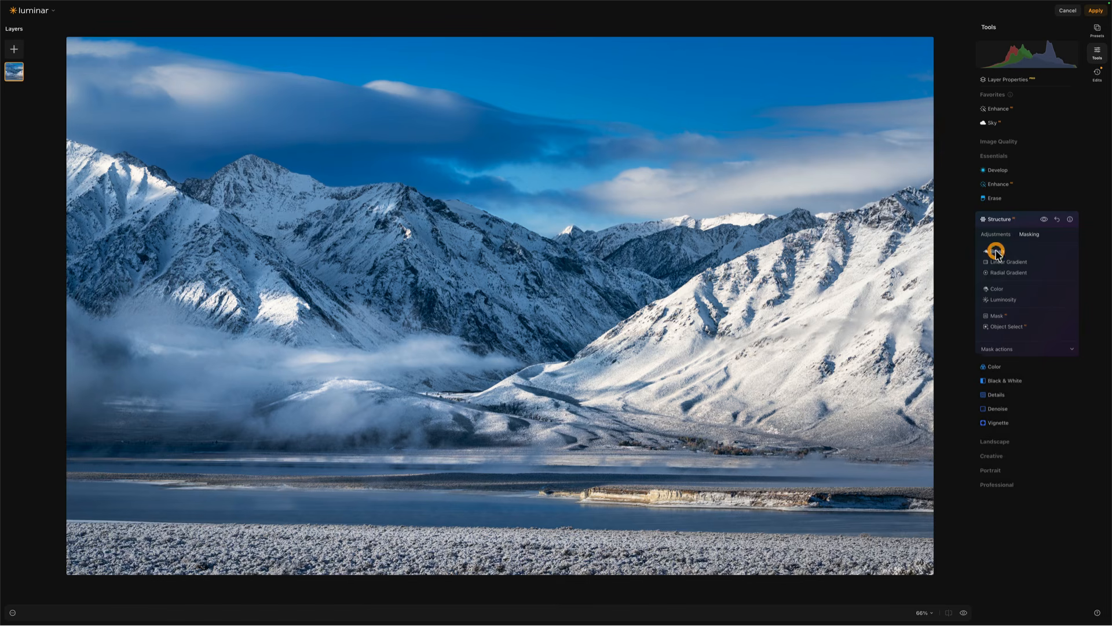
click(1028, 347)
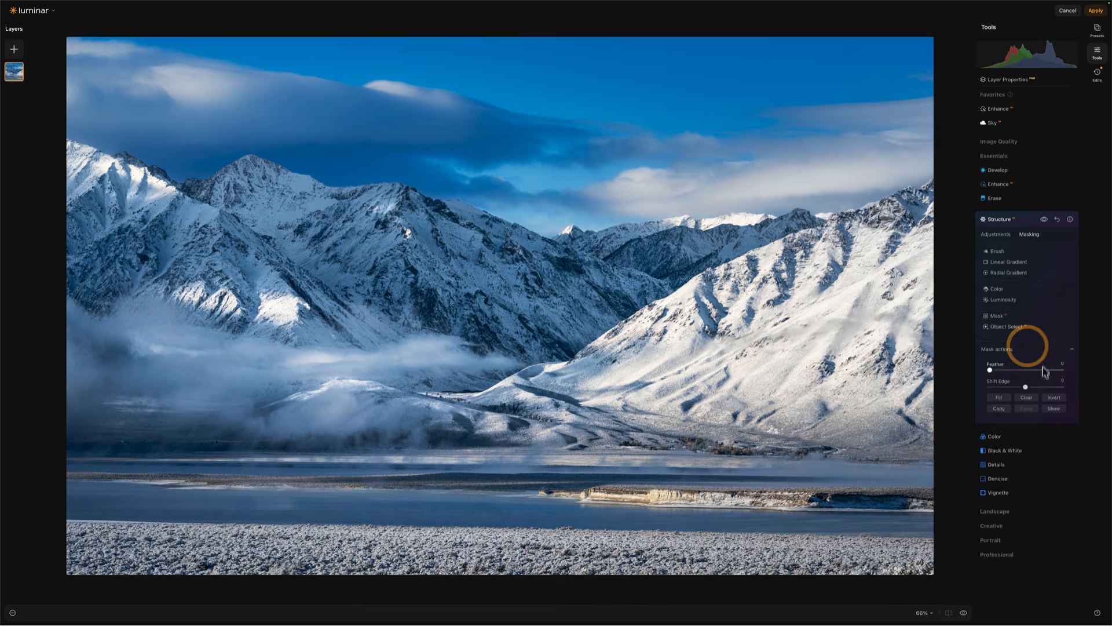
click(1054, 409)
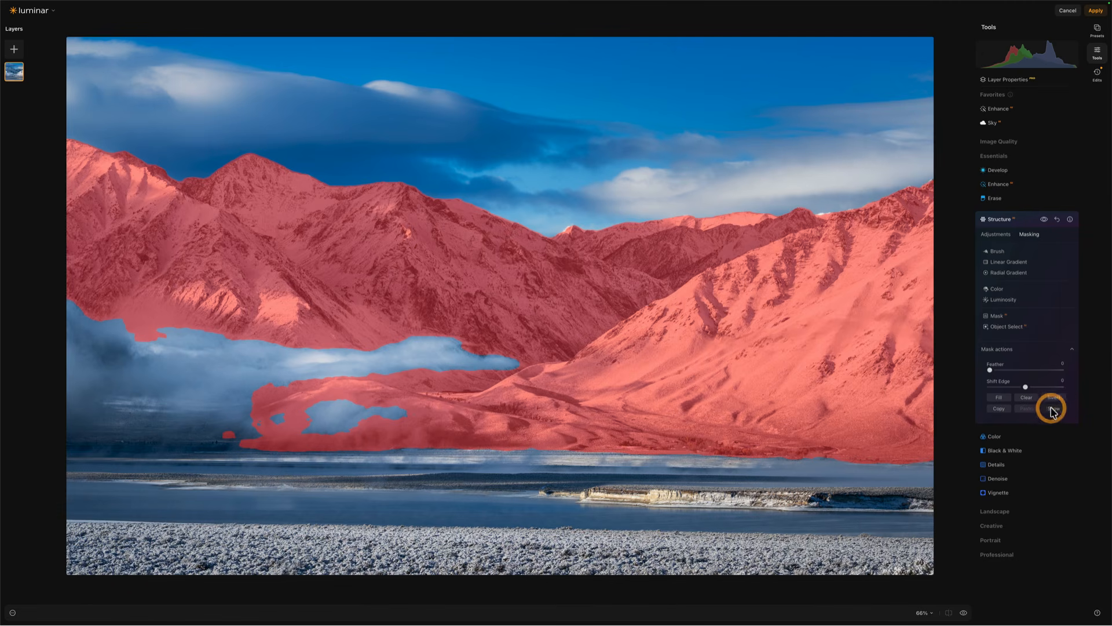
Erase the Structure mask from the foggy low hill using a brush of size 128 and strength about 65, then hide the overlay
click(997, 253)
click(1000, 252)
click(1046, 262)
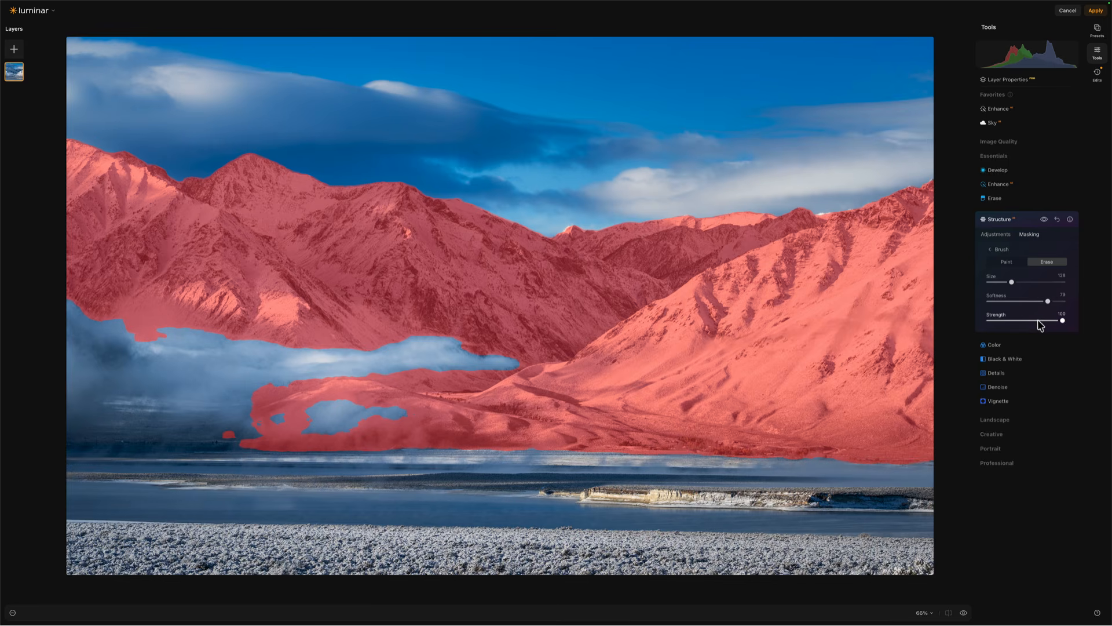
click(1037, 321)
mouse_move(330, 410)
mouse_down()
mouse_move(409, 381)
mouse_move(248, 387)
mouse_move(431, 367)
mouse_move(300, 394)
mouse_move(289, 416)
mouse_move(401, 438)
mouse_move(347, 454)
mouse_move(389, 410)
mouse_move(284, 455)
mouse_up()
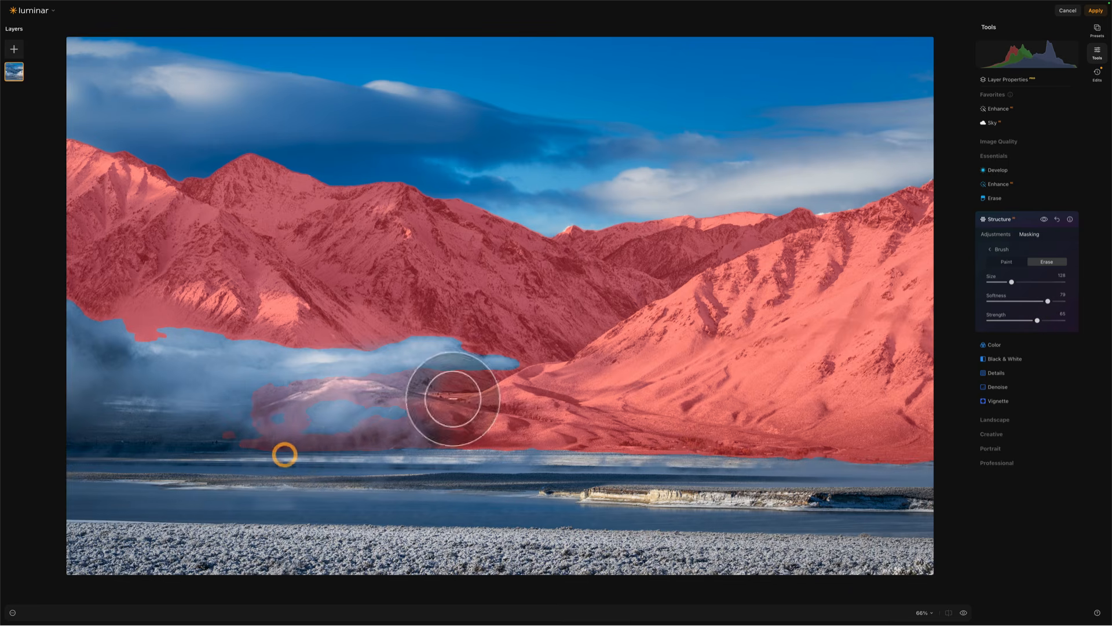
mouse_move(453, 399)
mouse_down()
mouse_move(365, 380)
mouse_move(463, 376)
mouse_move(256, 407)
mouse_move(302, 383)
mouse_move(291, 385)
mouse_move(239, 422)
mouse_move(417, 440)
mouse_move(399, 424)
mouse_move(387, 461)
mouse_move(425, 434)
mouse_up()
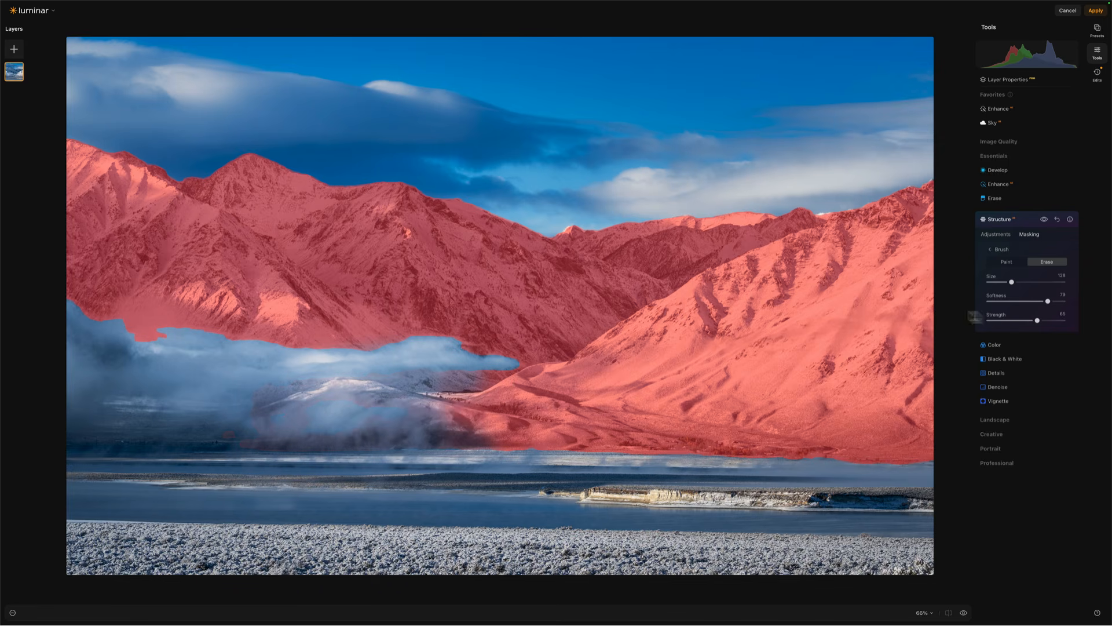
click(995, 249)
click(1000, 348)
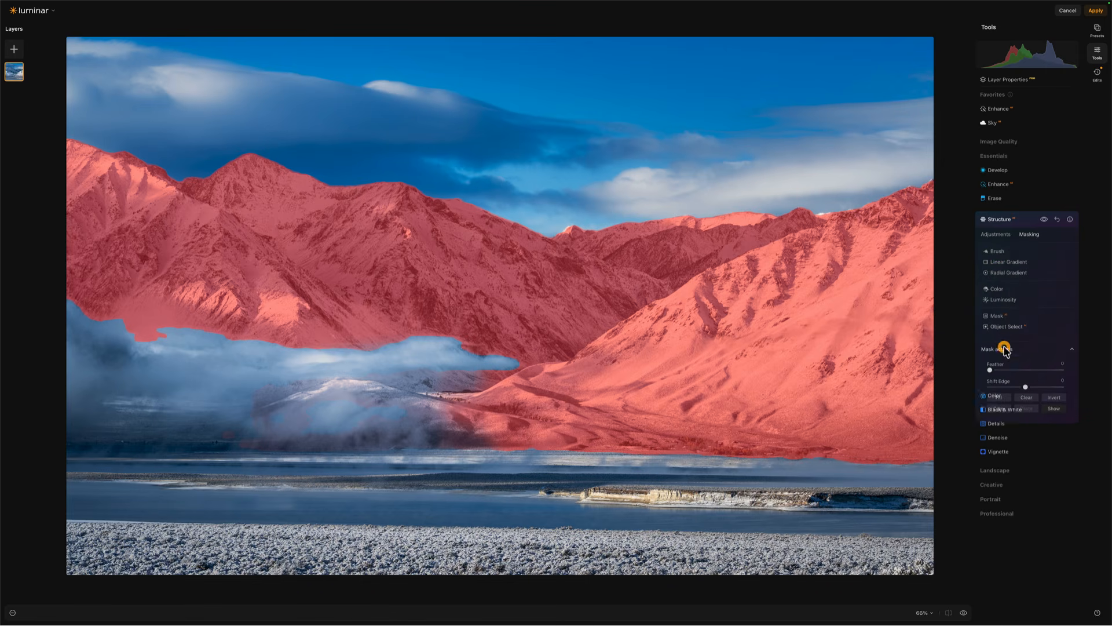
click(1053, 409)
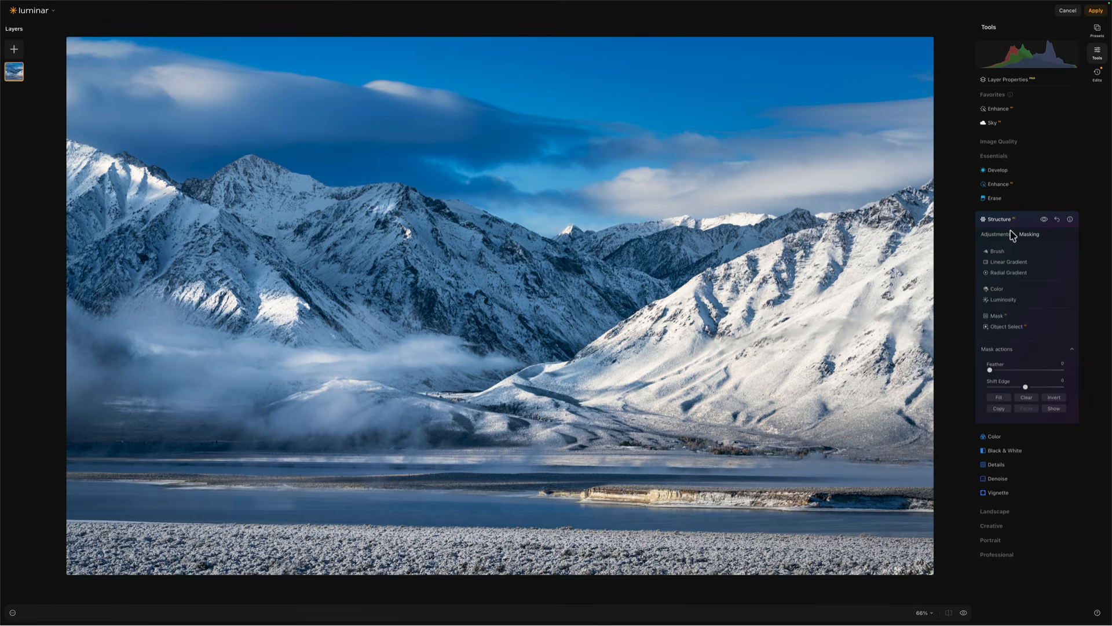